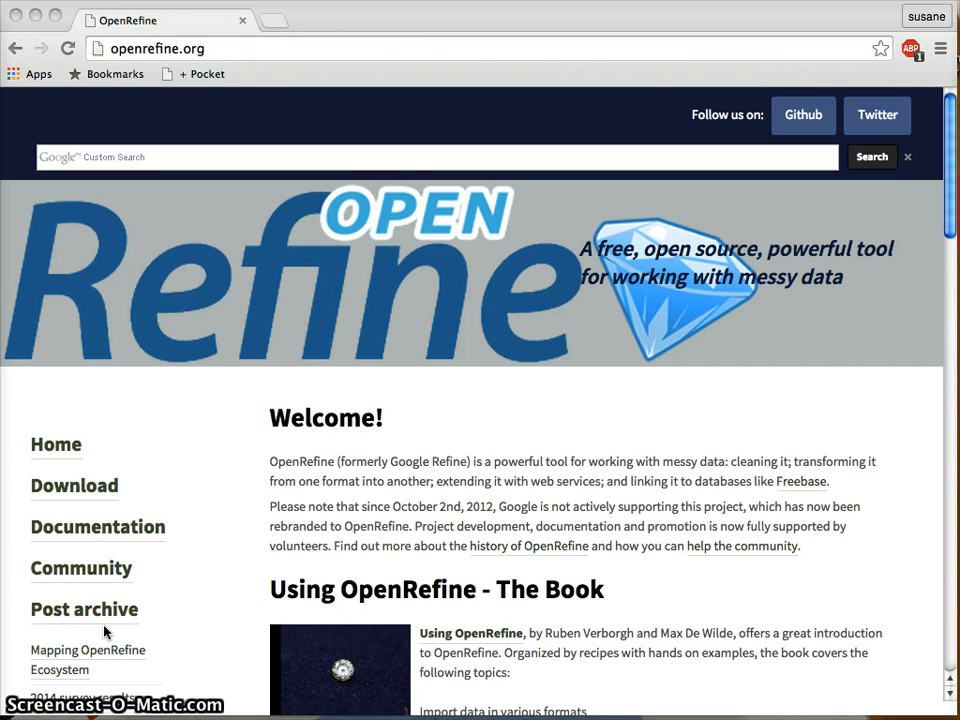
Download the Mac kit of Google Refine 2.5 from the OpenRefine download page, saving google-refine-2.5-r2407.dmg
left_click(87, 487)
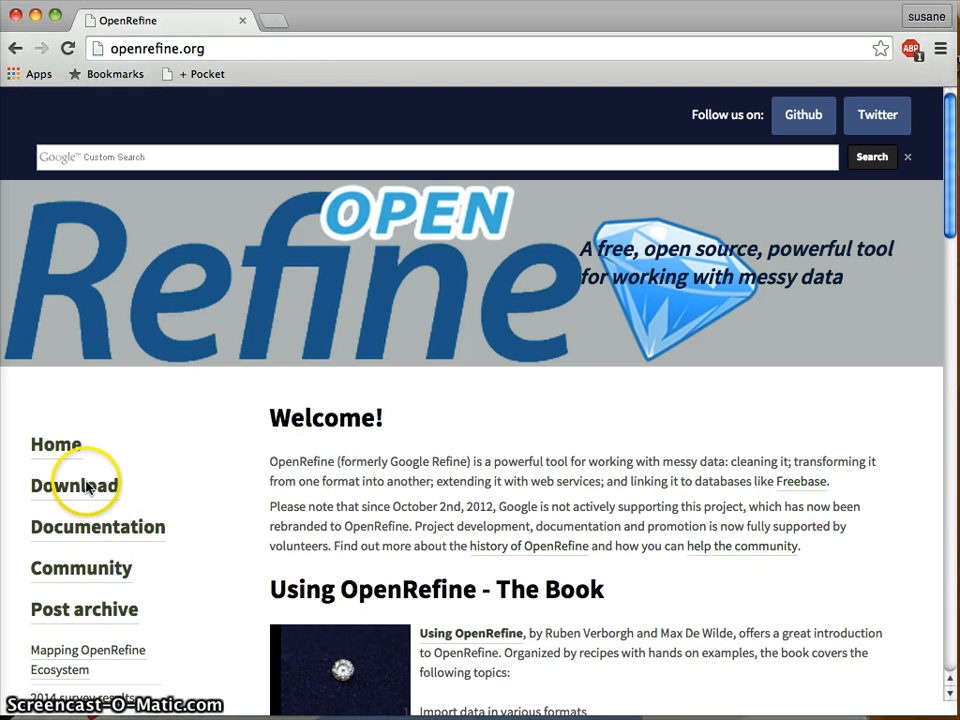
left_click(87, 487)
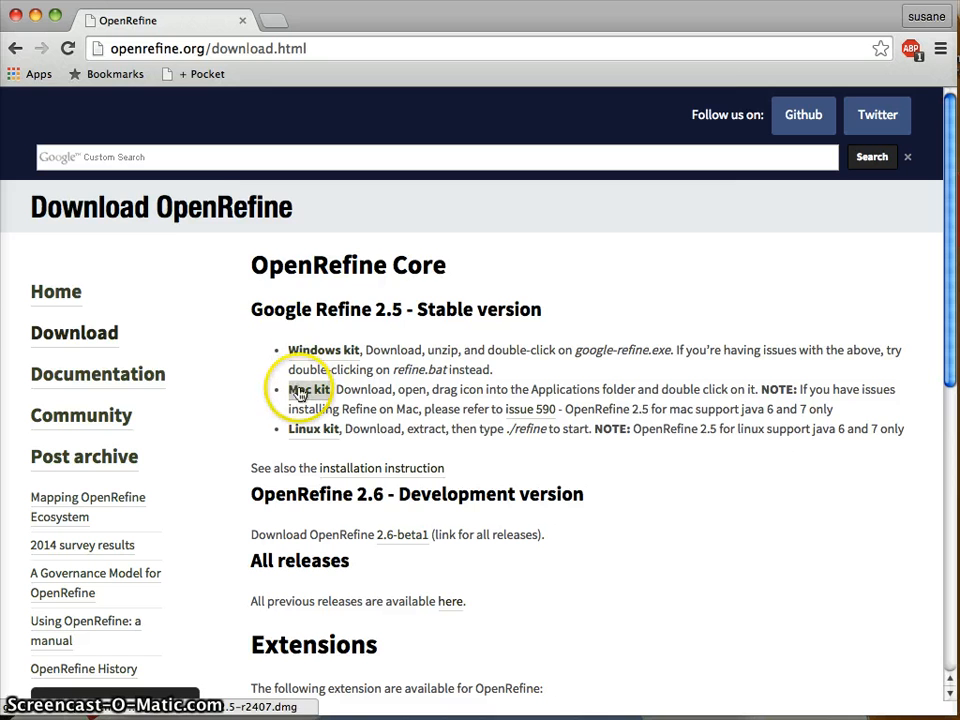
left_click(299, 392)
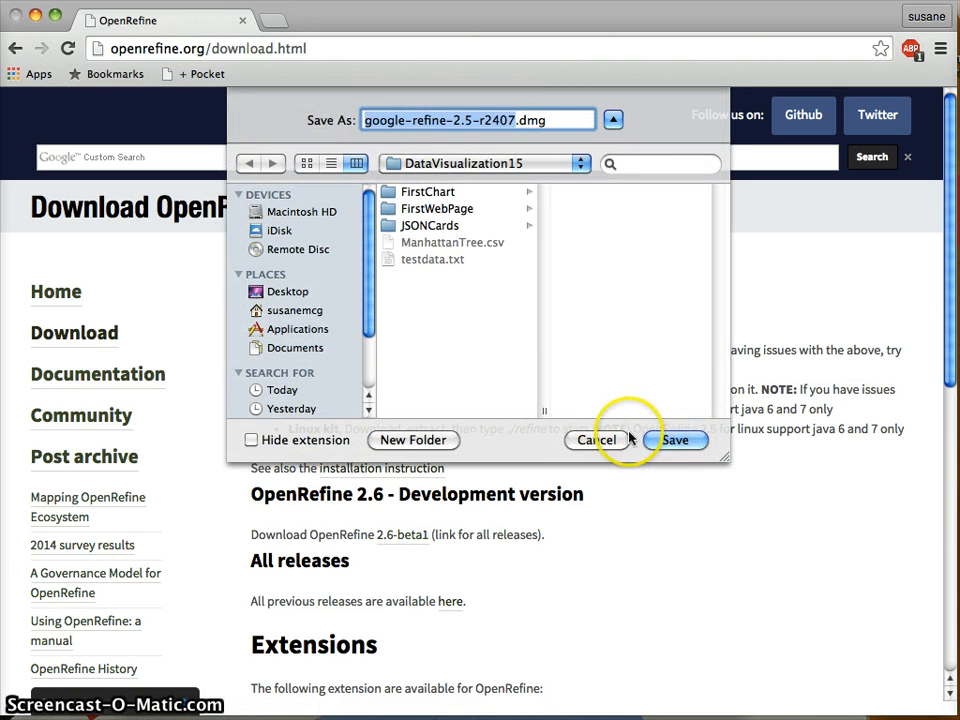
left_click(253, 212)
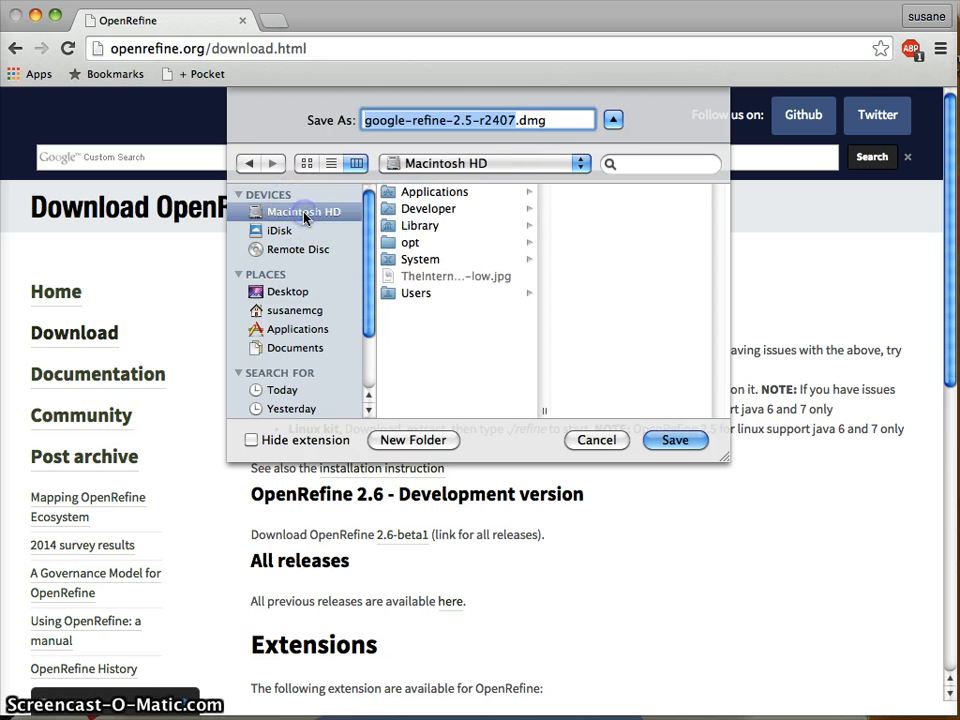
left_click(677, 440)
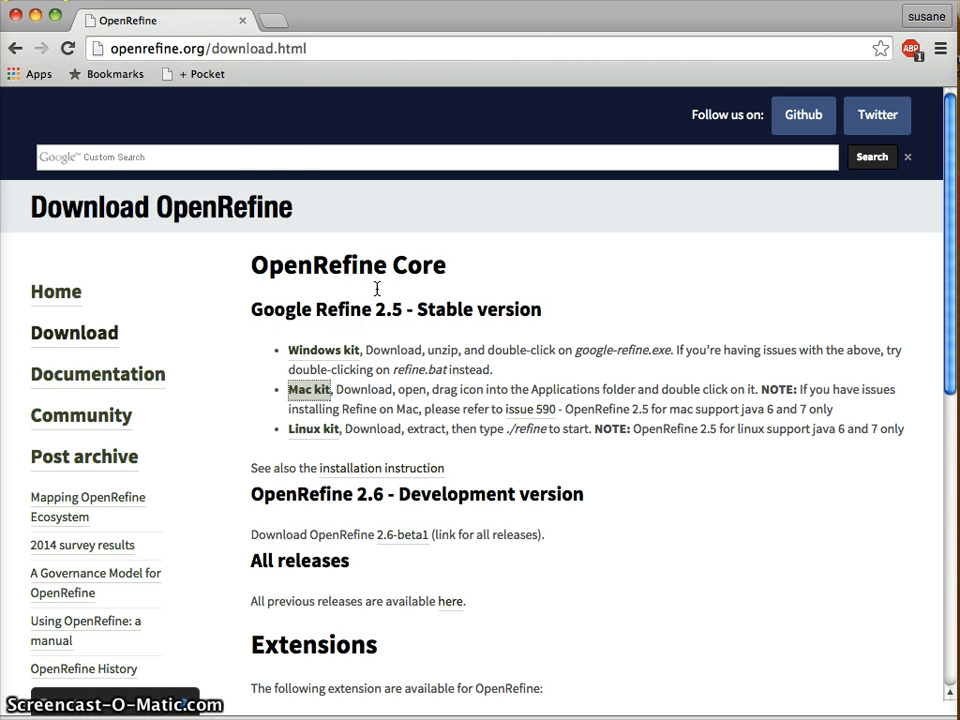
Minimize the browser, close the open Applications folder window in Finder, and return to the OpenRefine download page
left_click(36, 16)
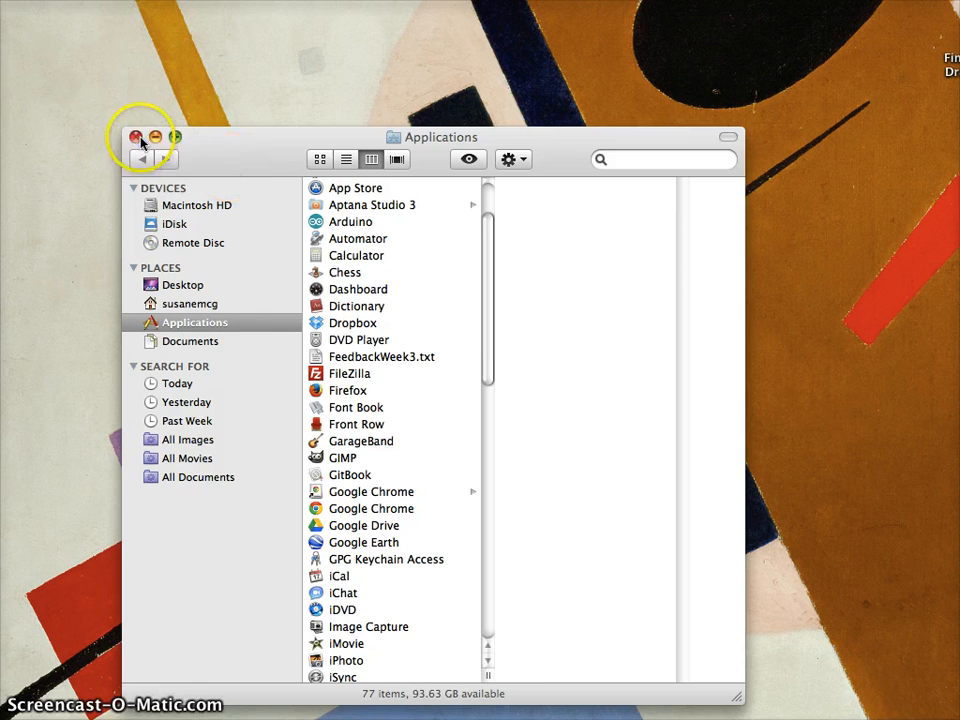
left_click(136, 141)
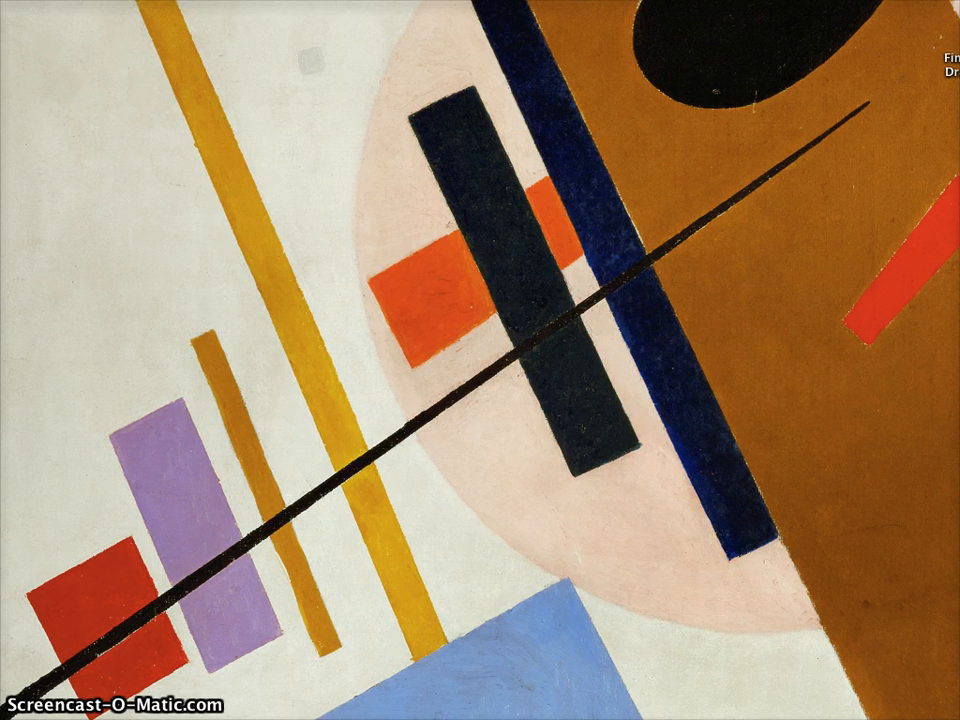
left_click(958, 612)
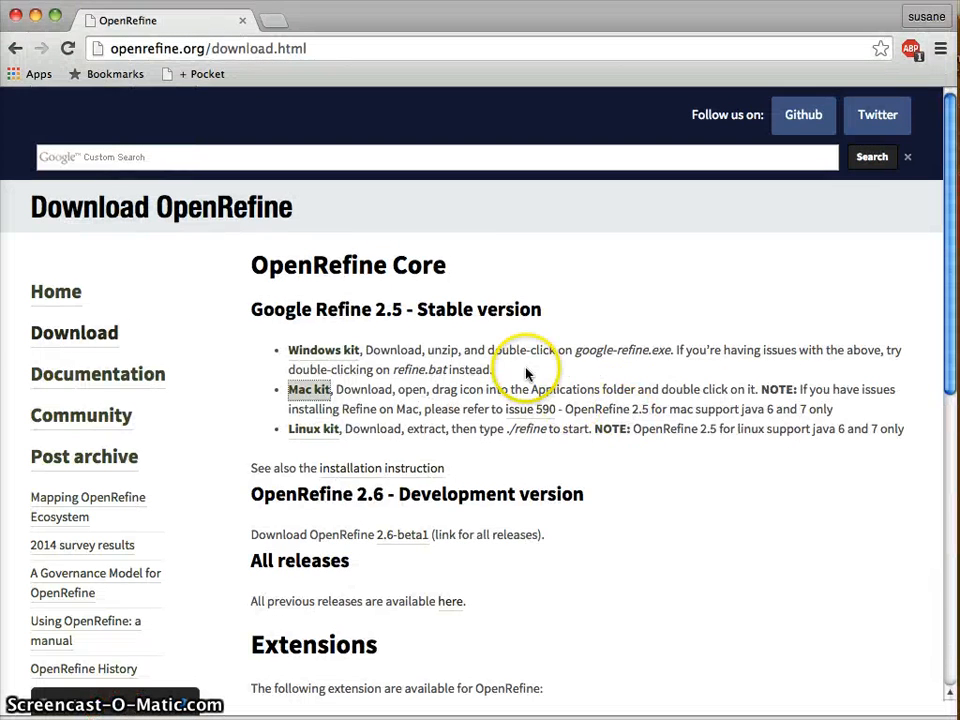
View the contents of Macintosh HD in a Finder window, and close that window
left_click(958, 62)
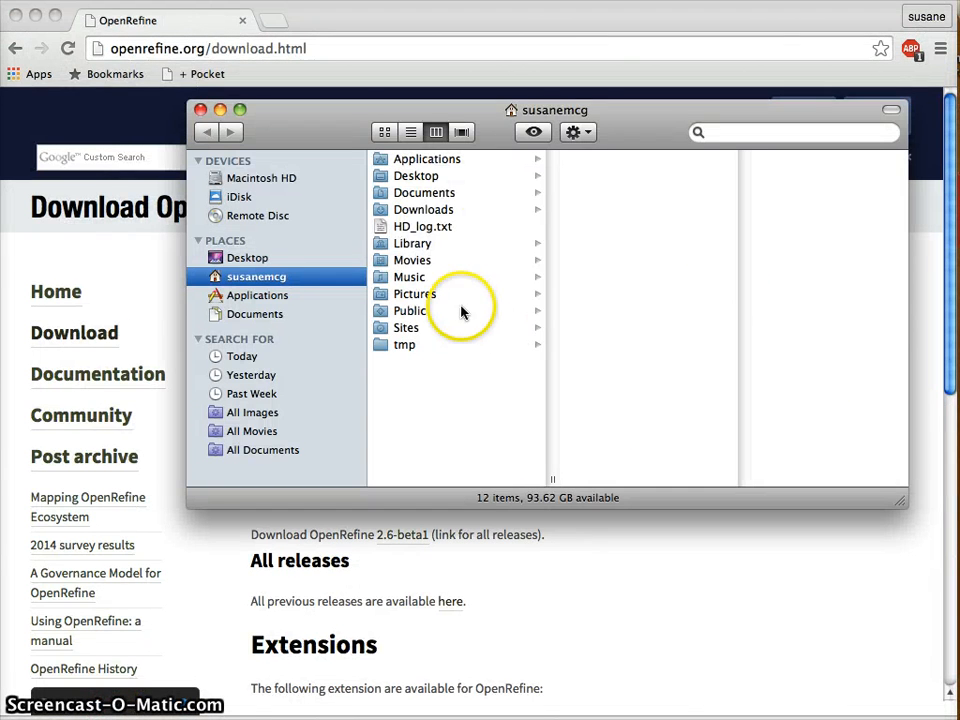
left_click(245, 177)
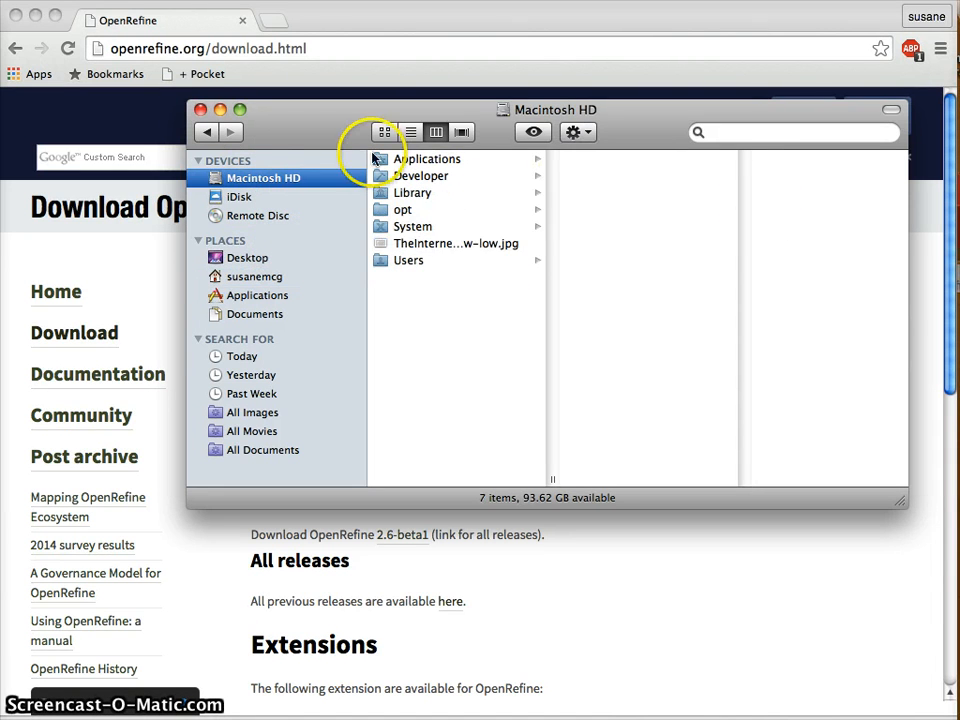
left_click(200, 109)
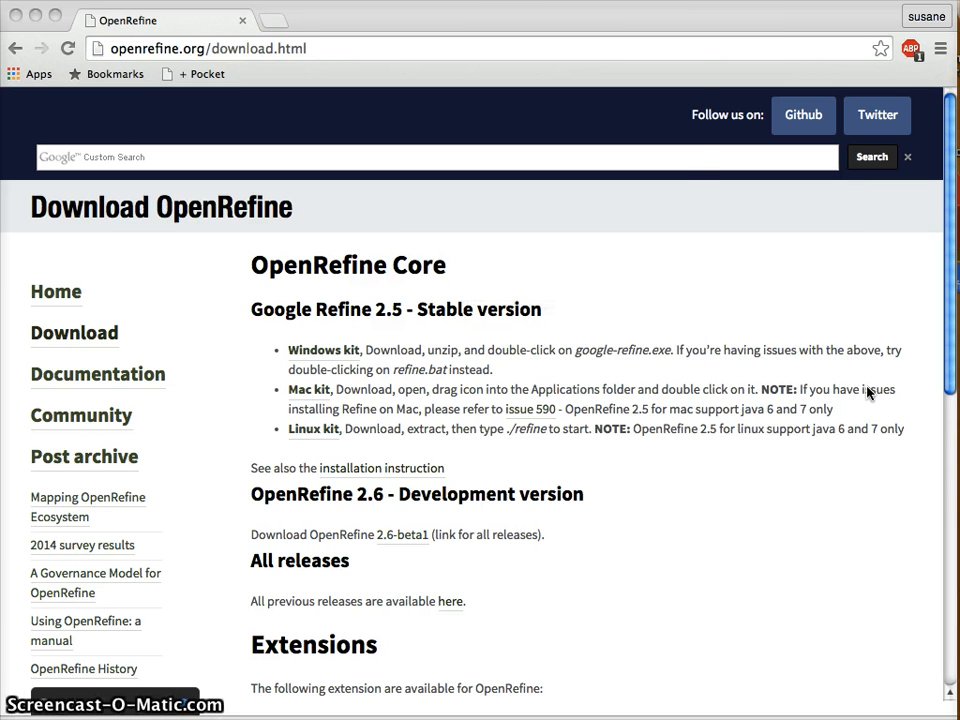
Install Google Refine by copying it from the mounted disk image into the Applications folder, and close the disk image window
left_click_drag(253, 233, 508, 222)
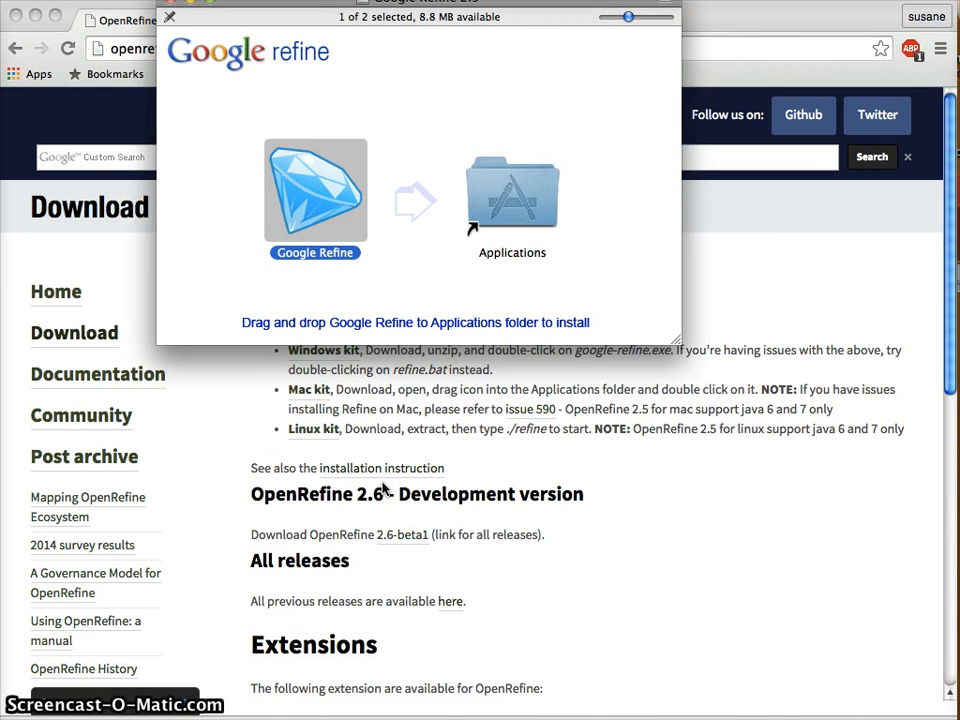
left_click_drag(288, 21, 288, 117)
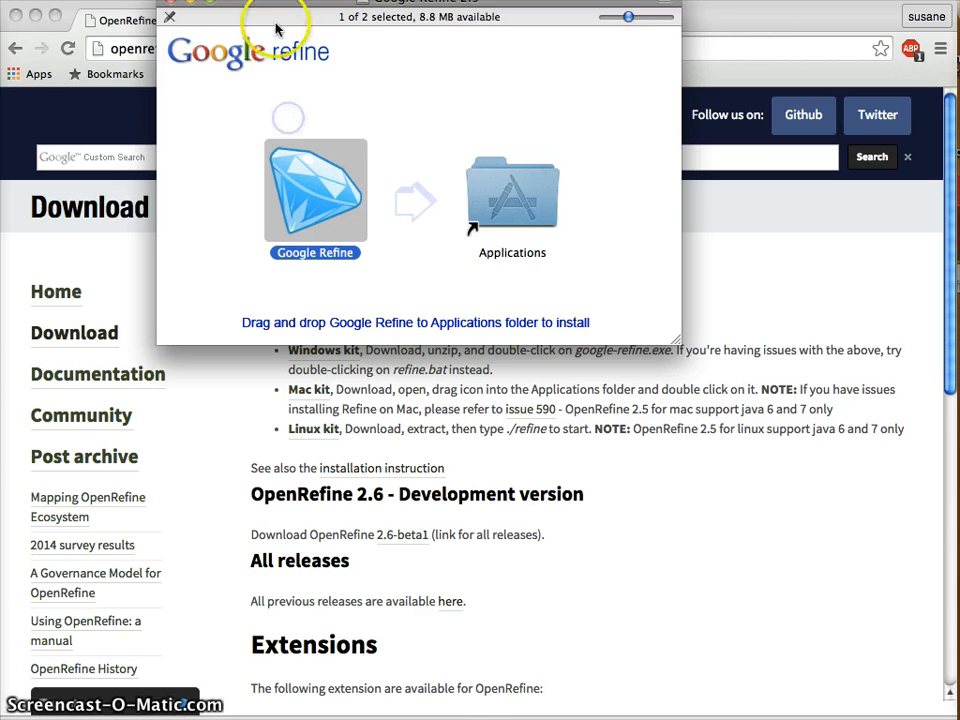
left_click_drag(272, 10, 268, 96)
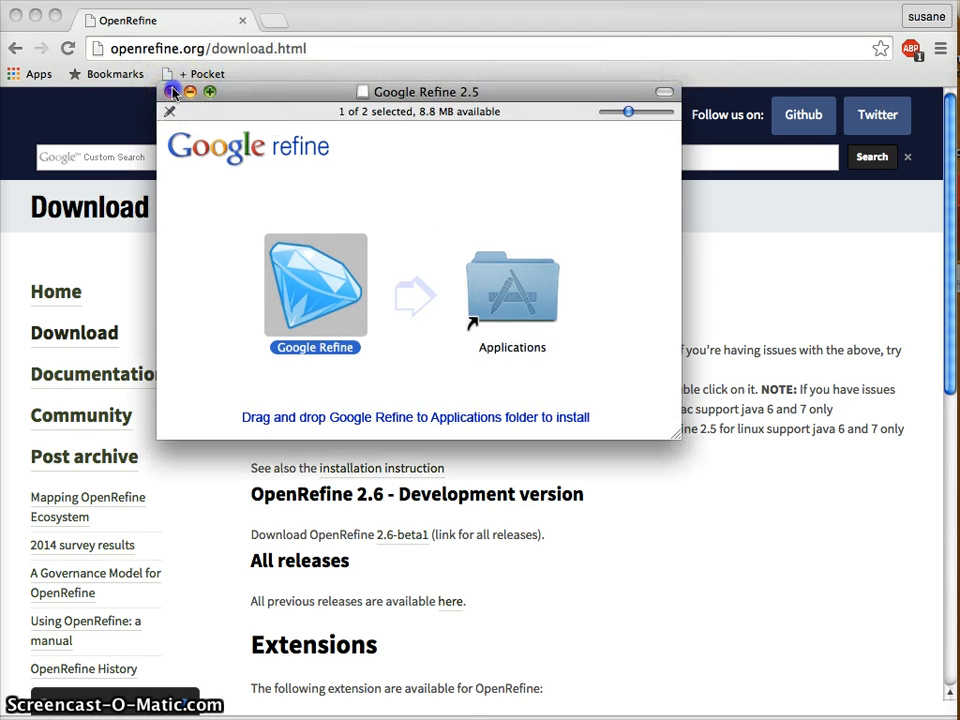
left_click(172, 92)
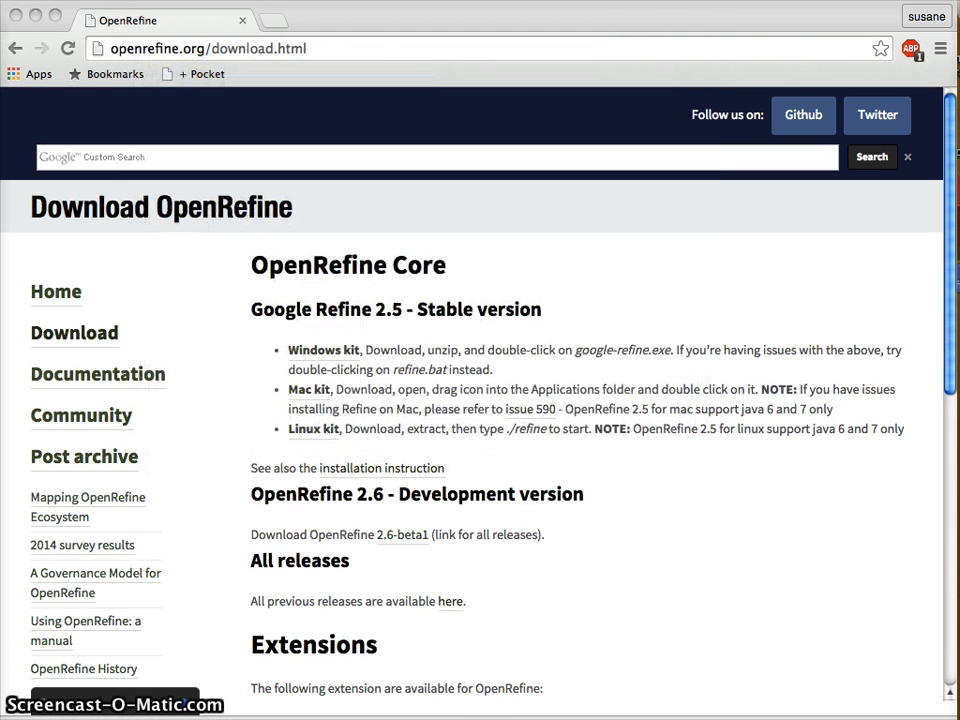
Minimize the browser and look through the home folder's Applications and Chrome Apps folders in a new Finder window, closing it when done
left_click(36, 21)
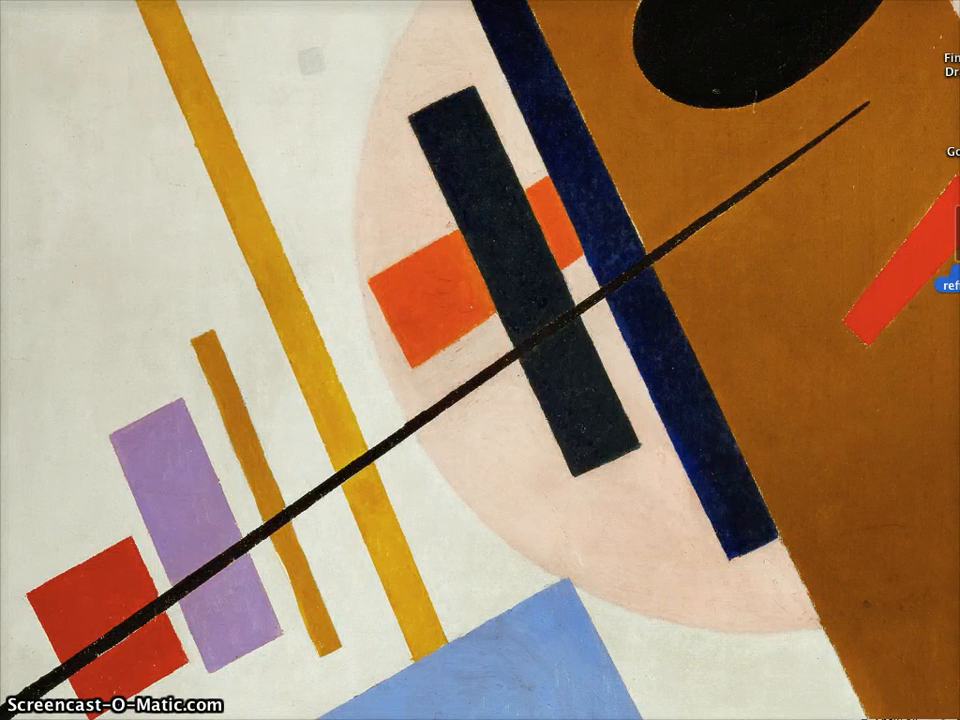
key("super+n")
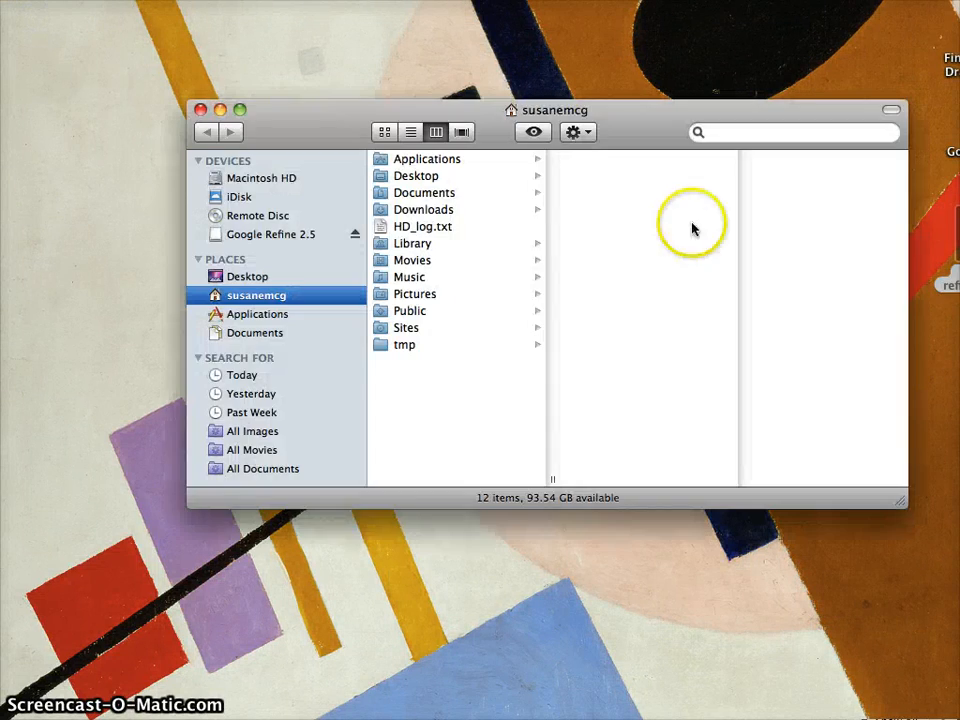
left_click(408, 161)
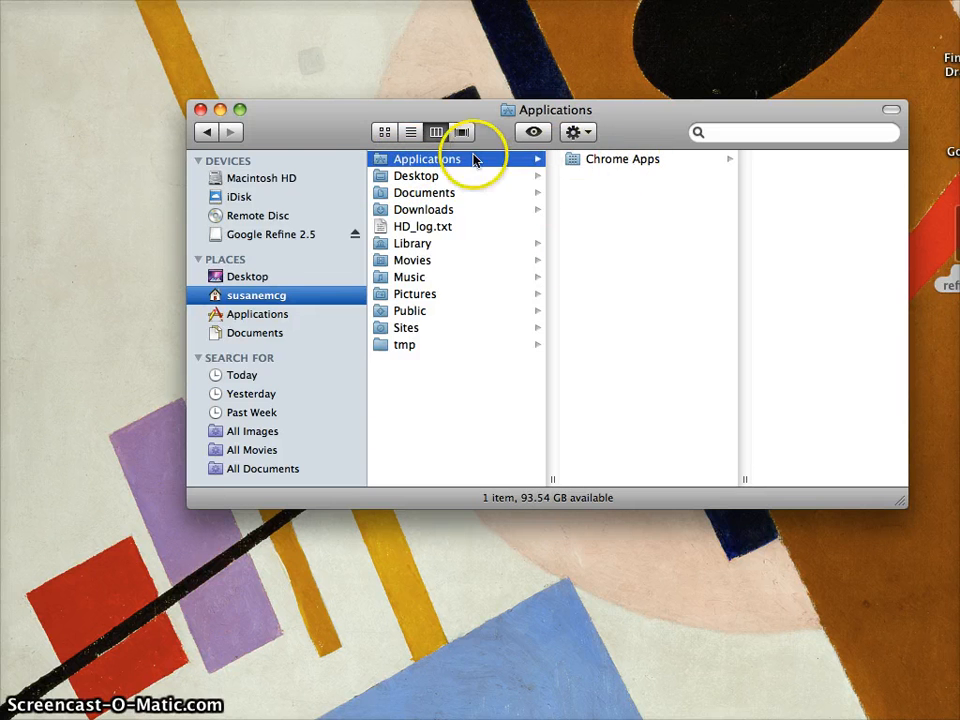
left_click(615, 161)
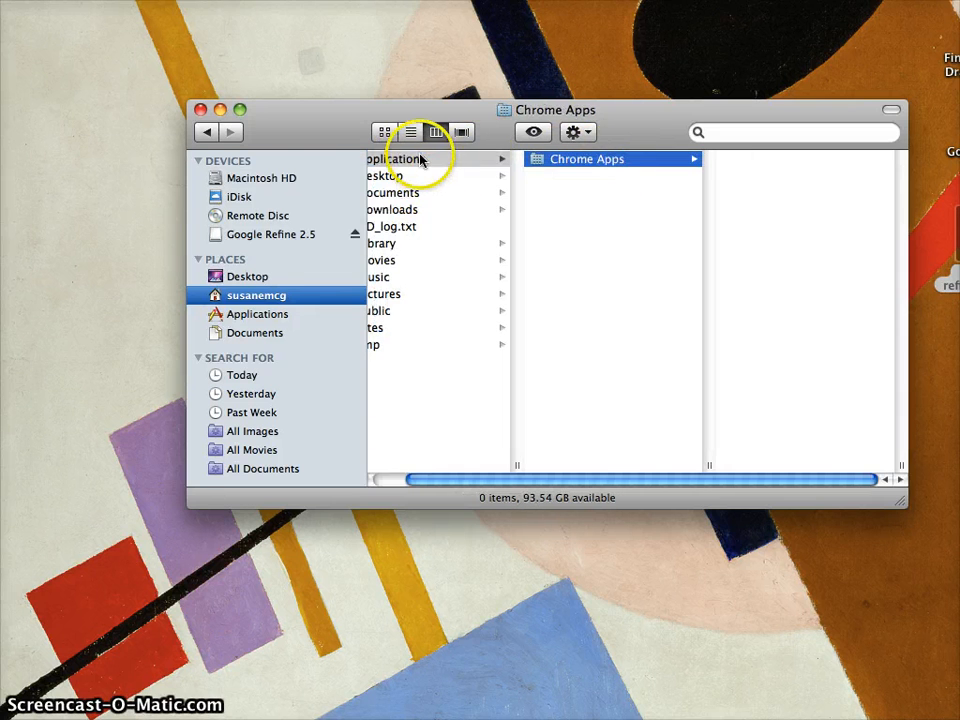
left_click(435, 161)
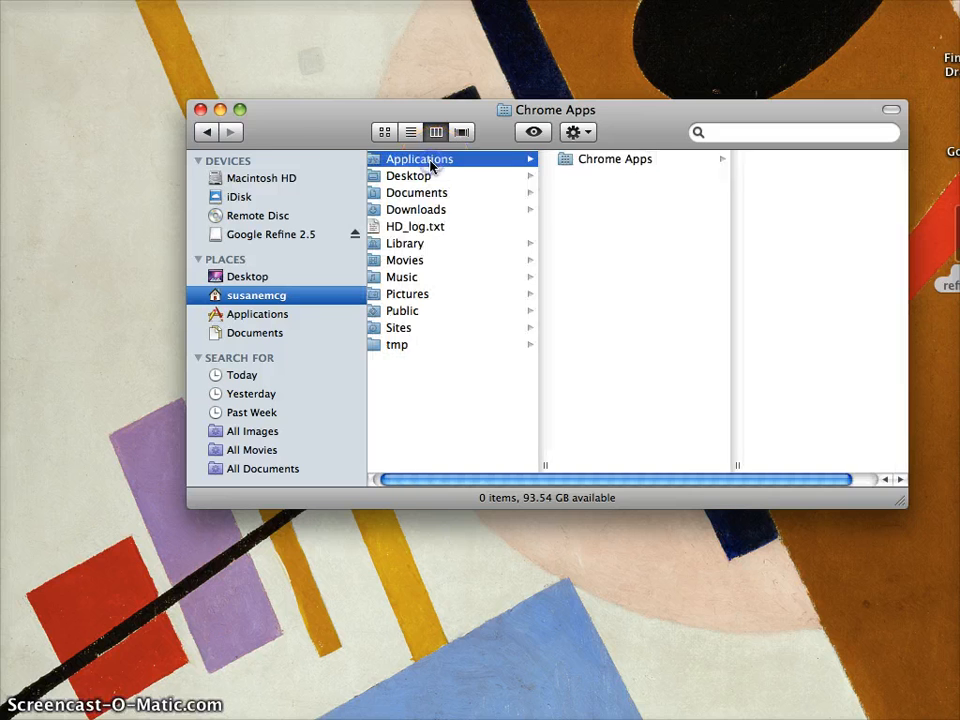
left_click(201, 109)
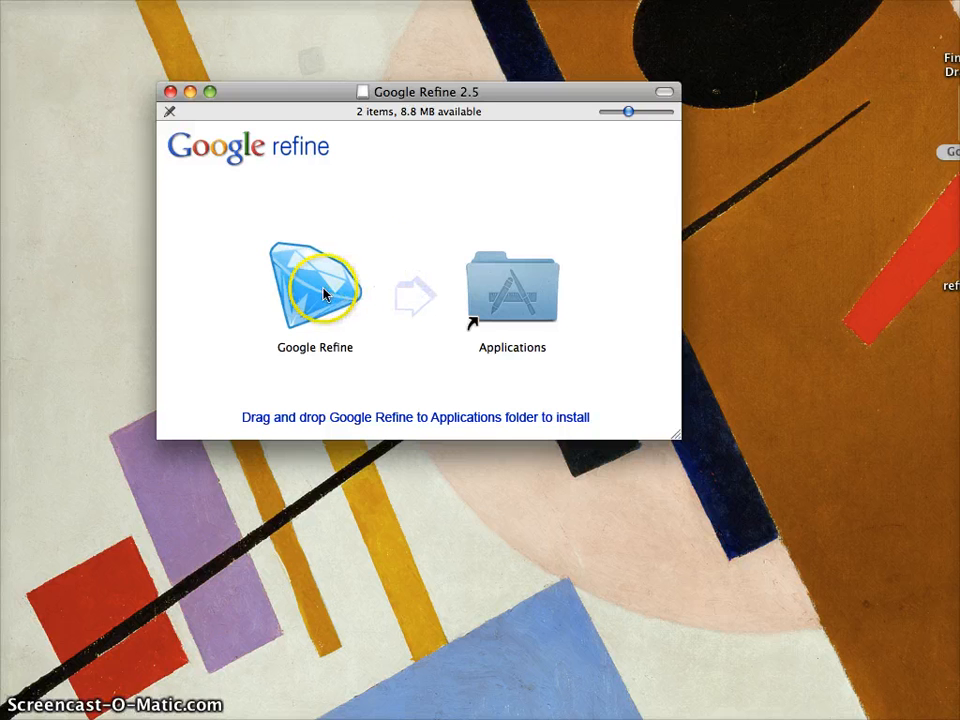
Try to copy Google Refine into the Applications folder again without replacing the existing item
left_click_drag(323, 292, 543, 302)
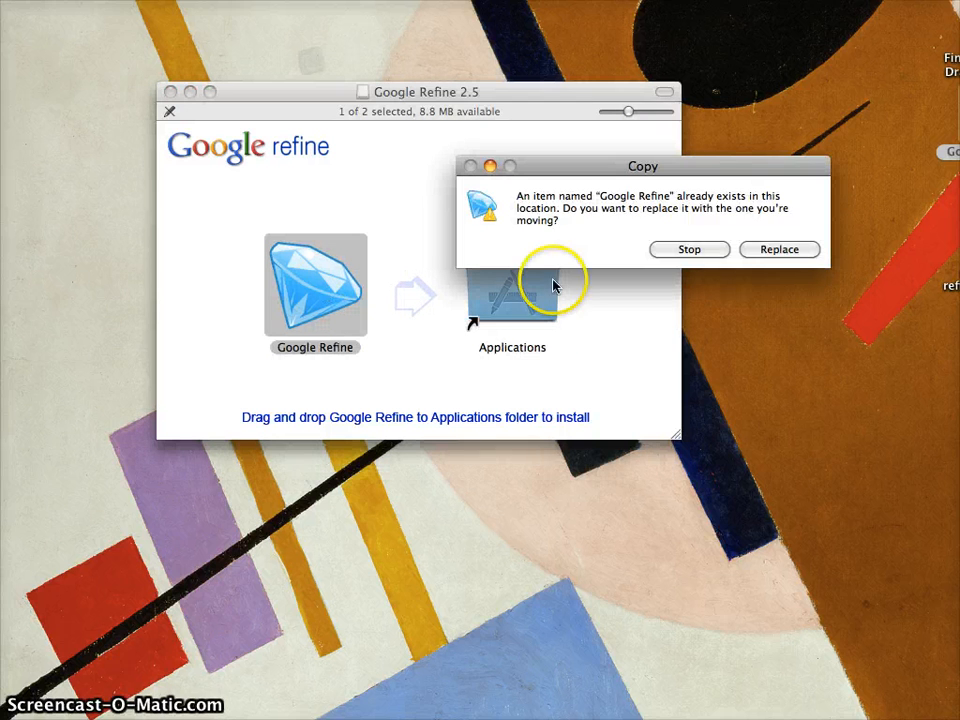
left_click(703, 250)
Open the Applications folder from the disk image window and launch Google Refine from it
double_click(541, 310)
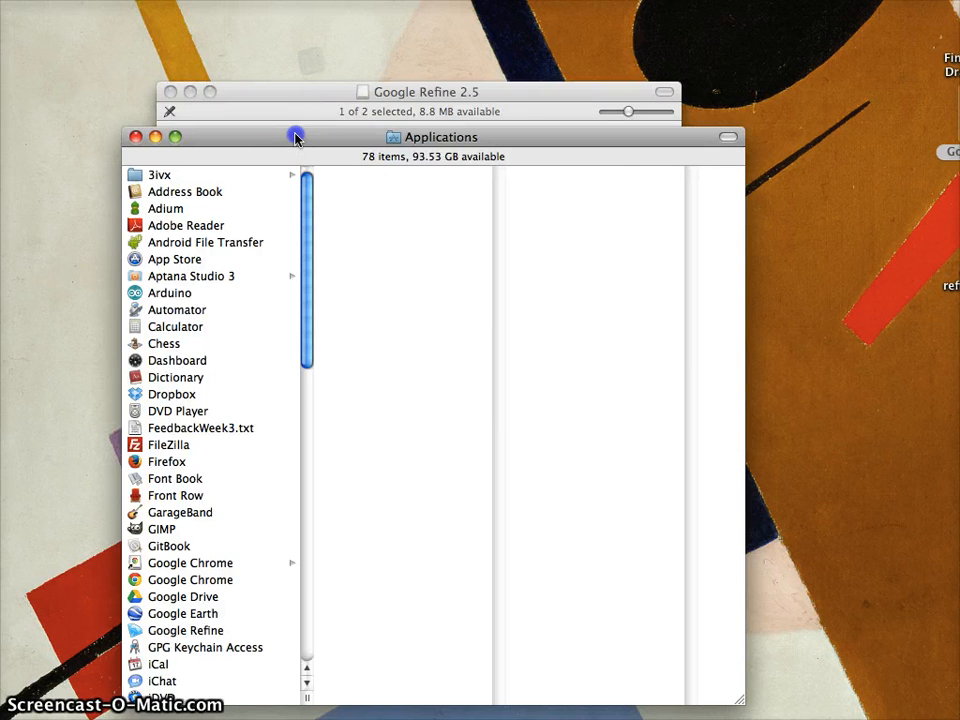
left_click_drag(298, 136, 294, 96)
scroll(274, 332, "down", 6)
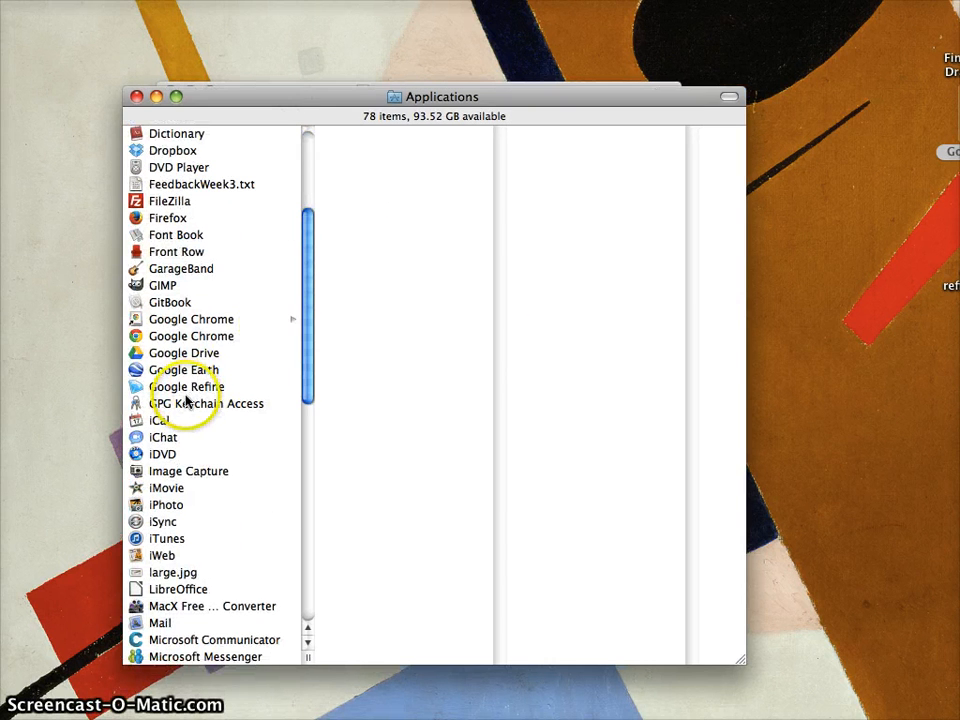
double_click(188, 388)
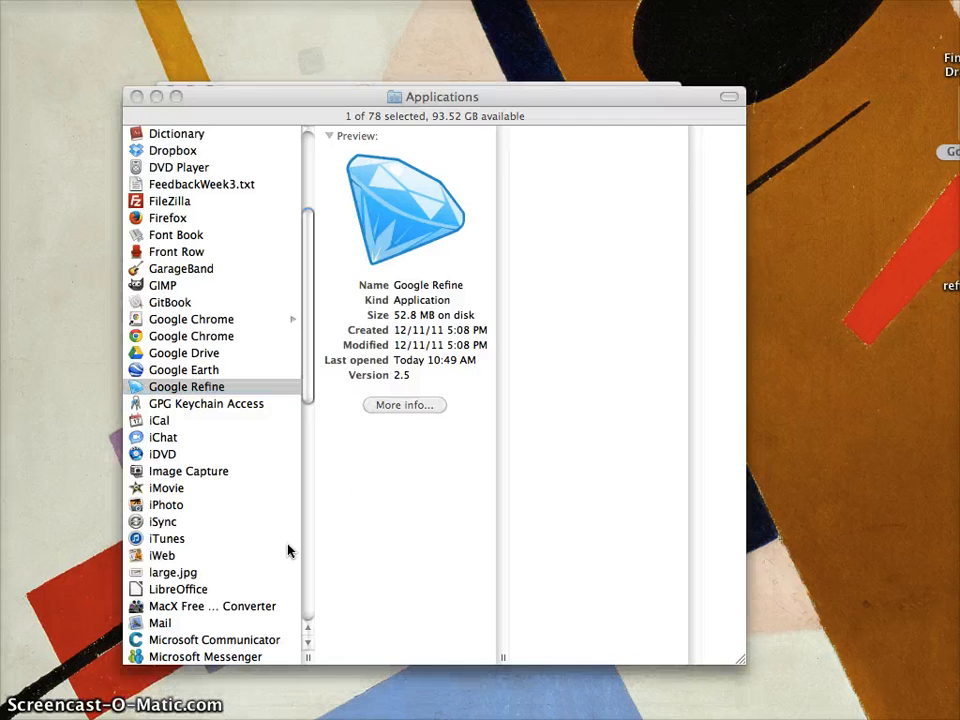
left_click(760, 276)
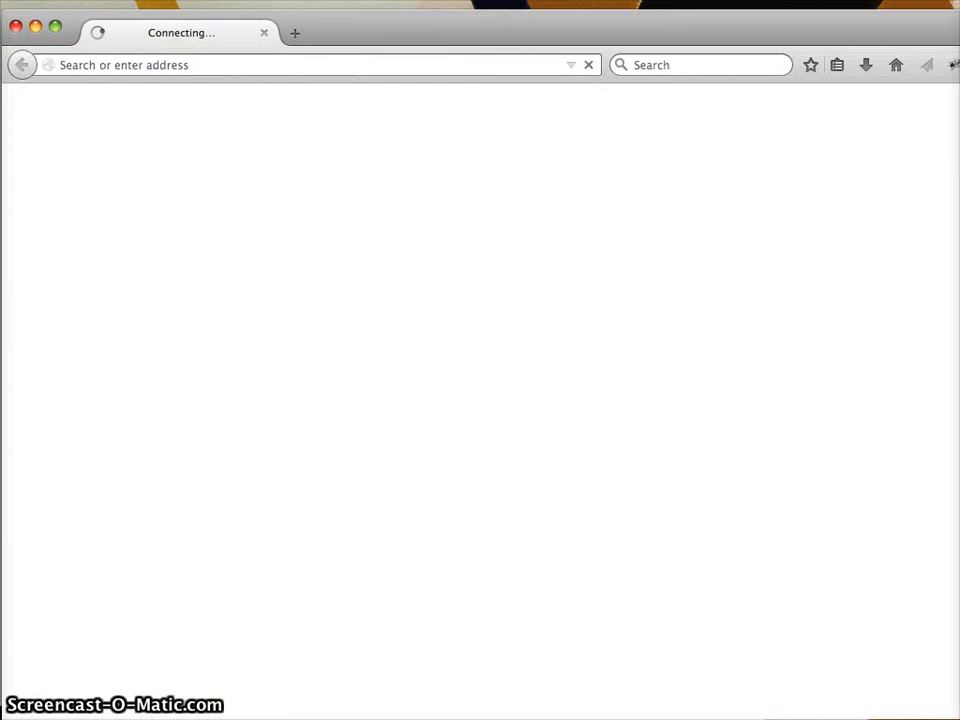
Move and resize the Firefox window to fit the screen, and copy the Google Refine address 127.0.0.1:3333
mouse_move(484, 36)
left_mouse_down()
mouse_move(496, 24)
mouse_move(484, 21)
left_mouse_up()
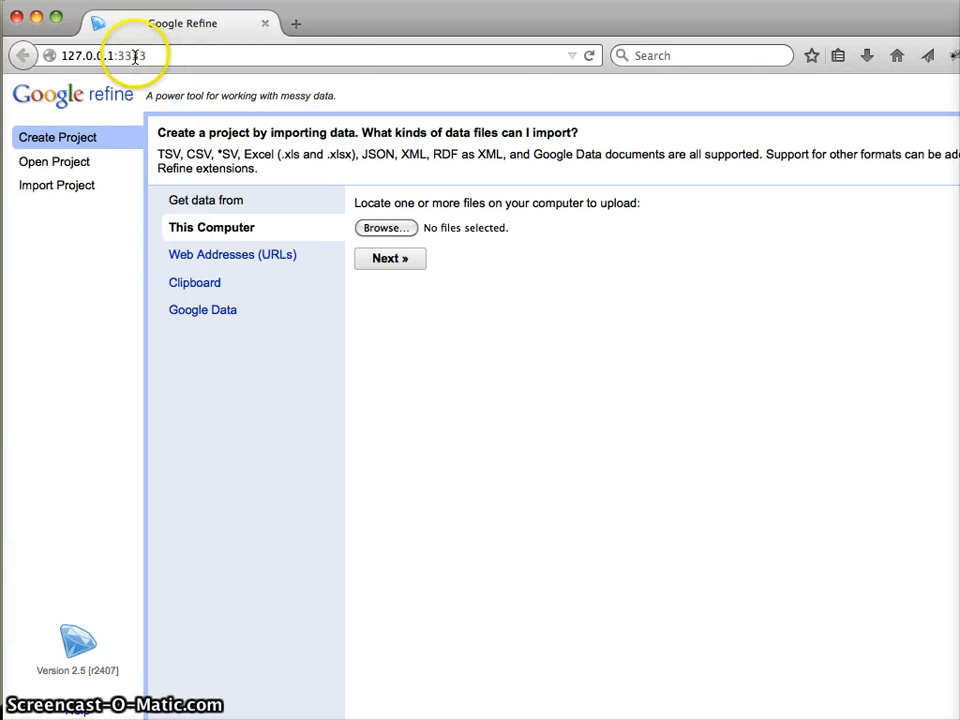
left_click_drag(60, 56, 148, 55)
key("super+c")
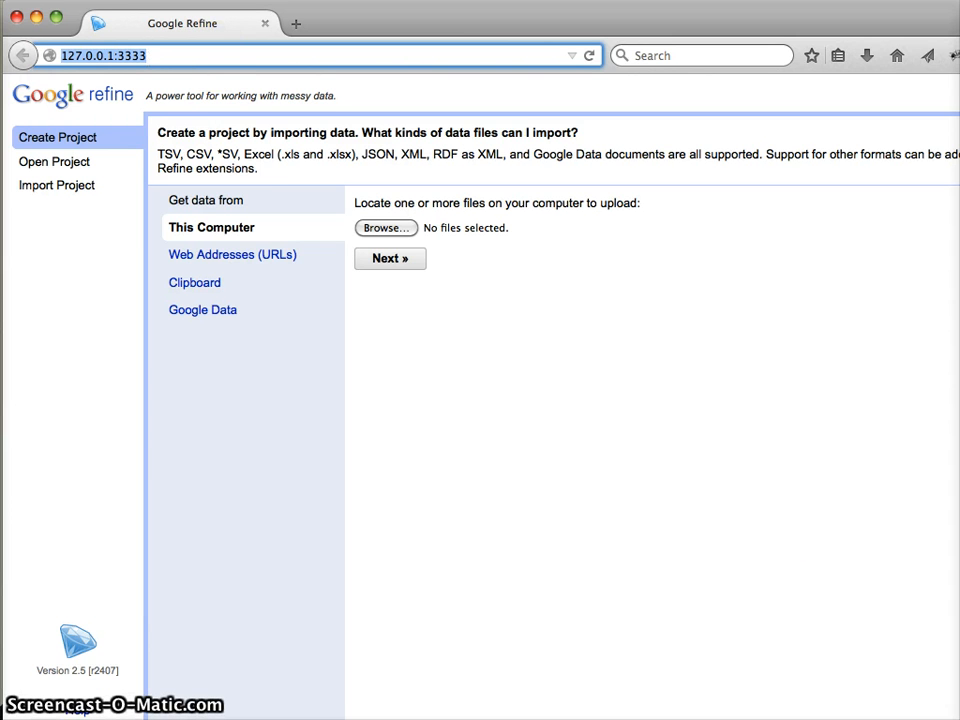
left_click_drag(959, 719, 954, 711)
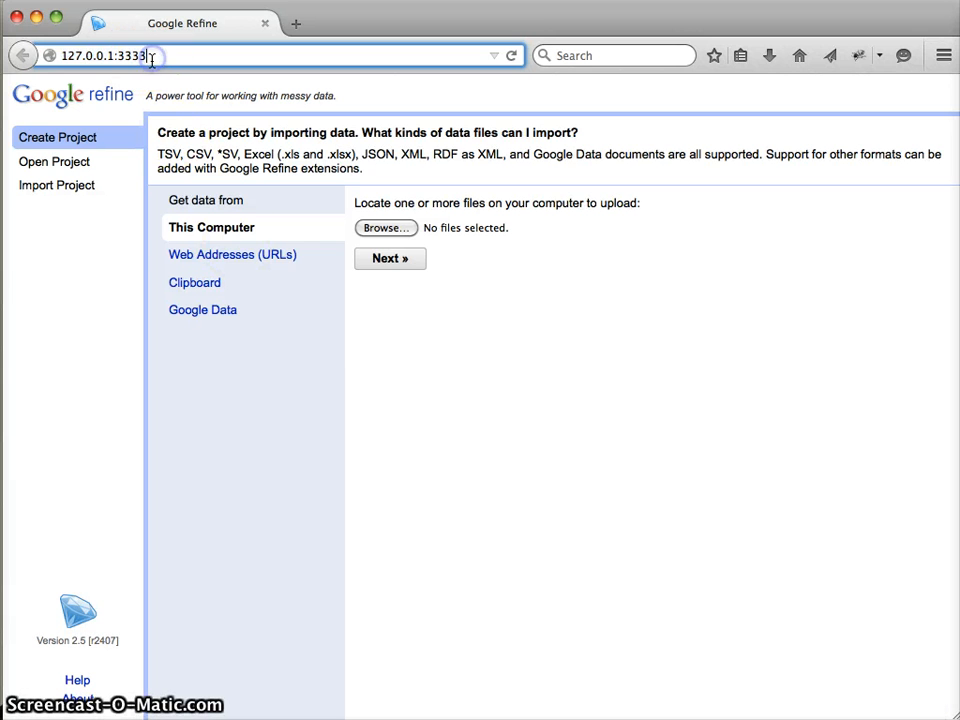
Close the Firefox window and the Applications folder window
left_click(18, 18)
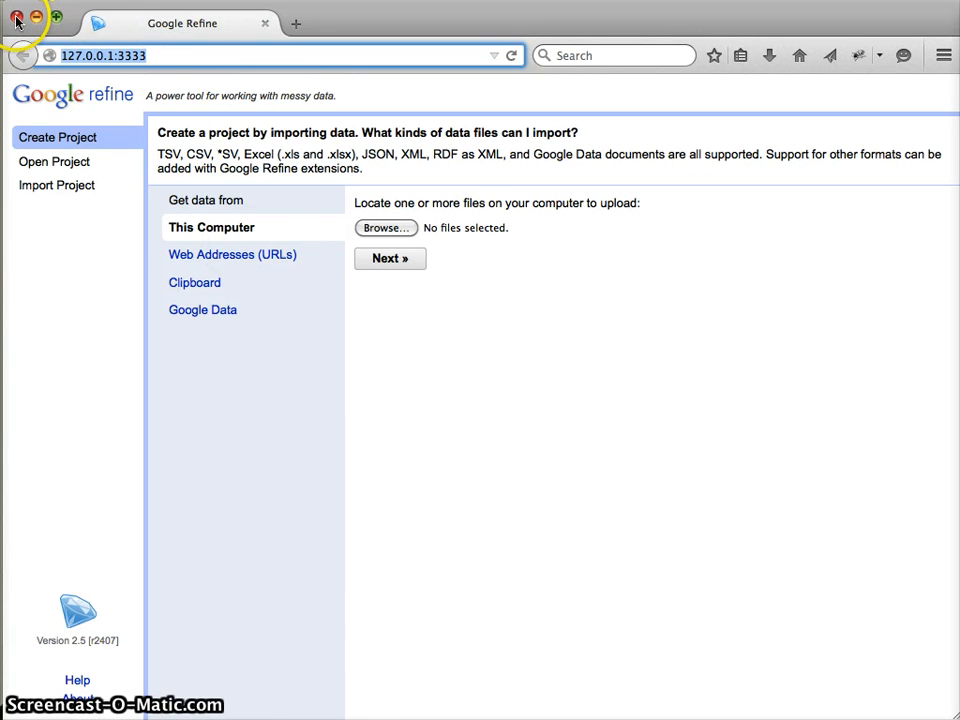
left_click(472, 100)
left_click(407, 96)
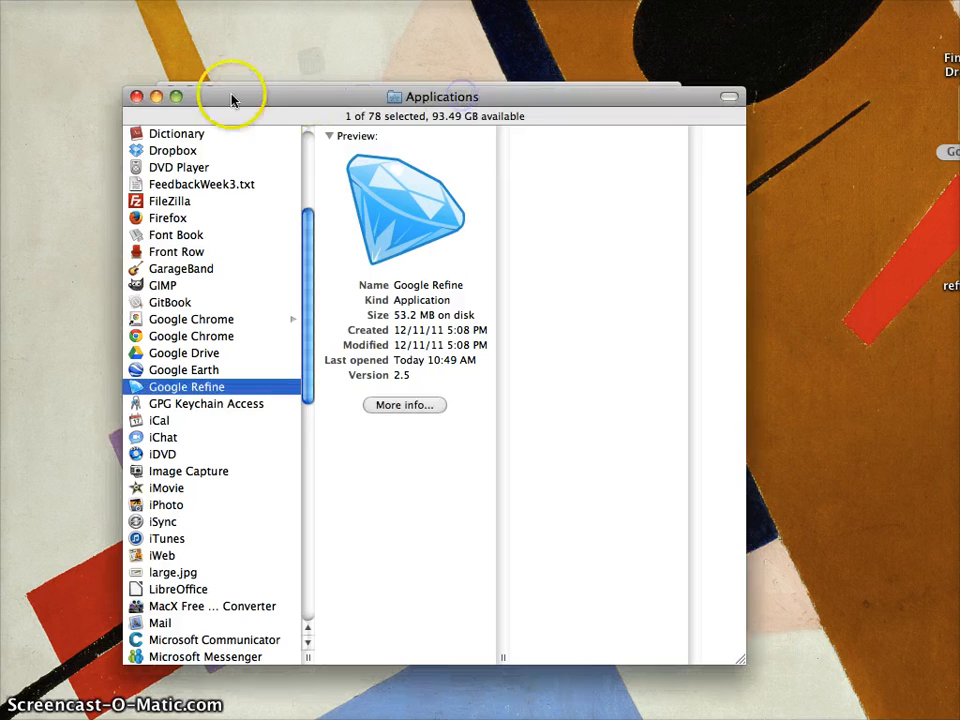
left_click(138, 96)
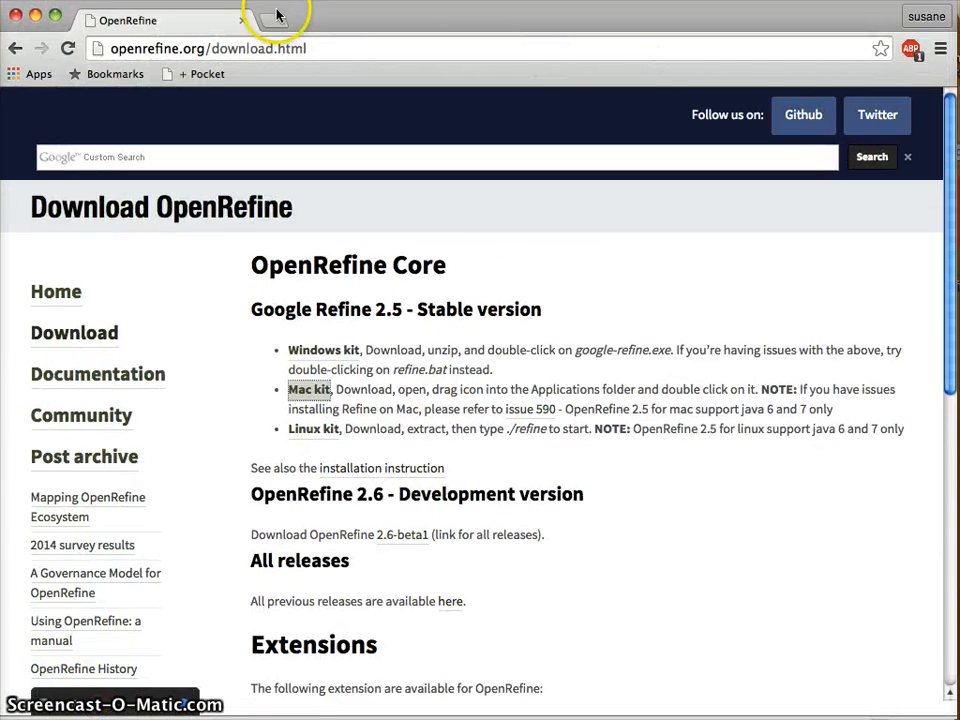
left_click(268, 20)
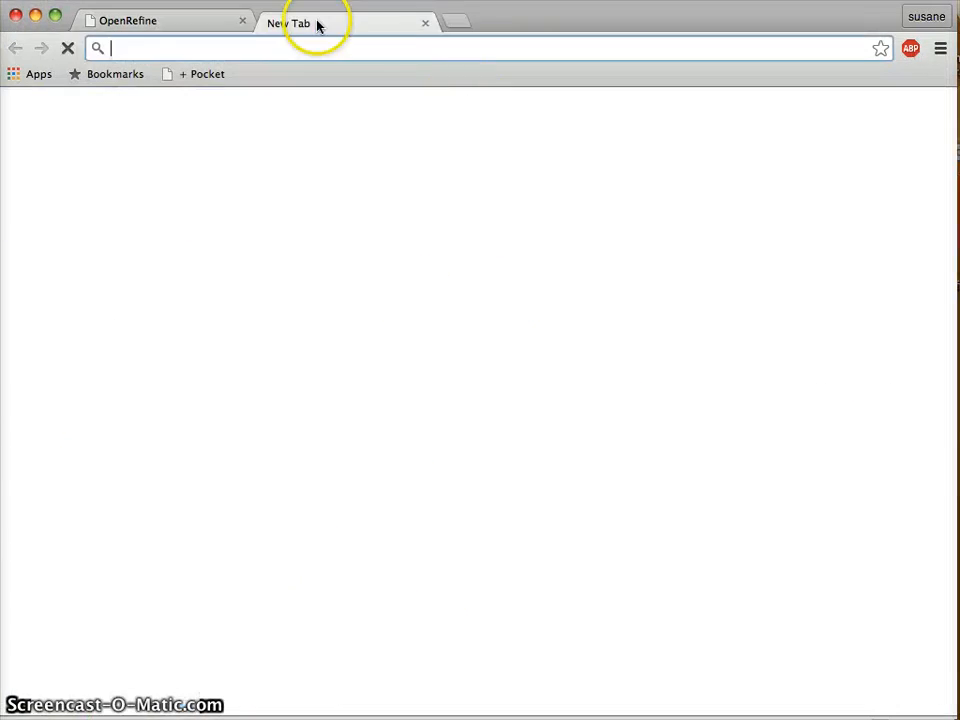
key("super+v")
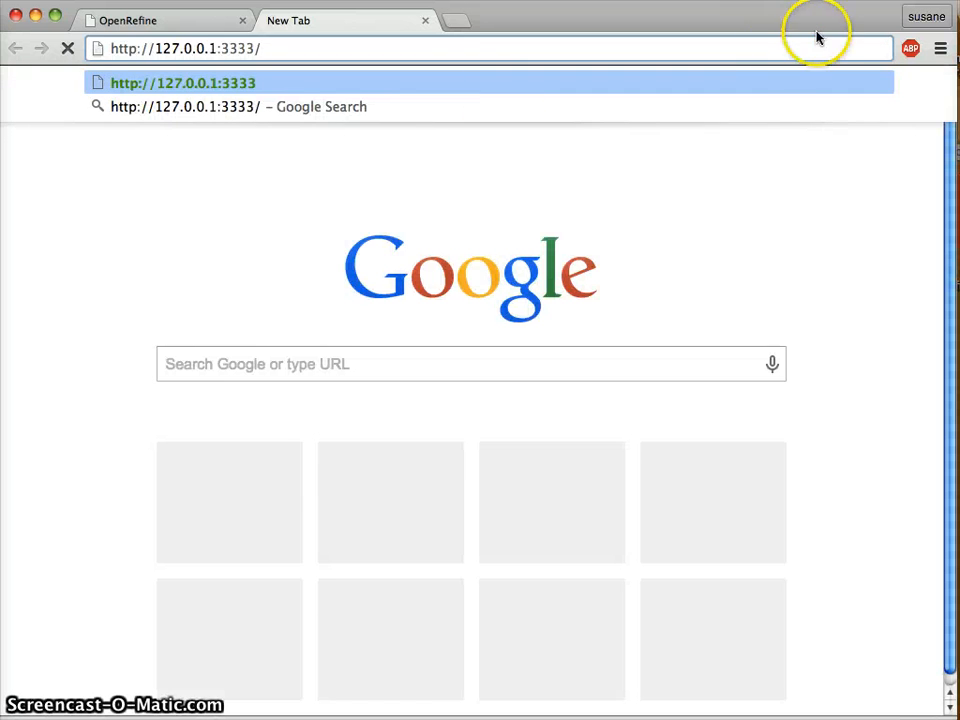
key("Return")
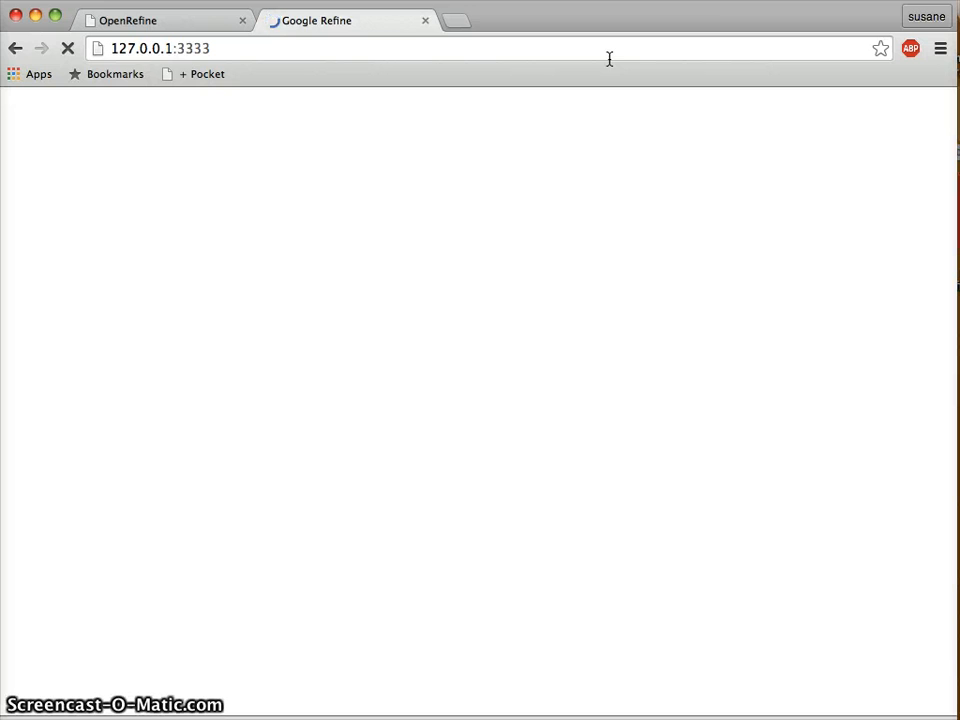
Bookmark the Google Refine page in the Bookmarks Bar
left_click(881, 49)
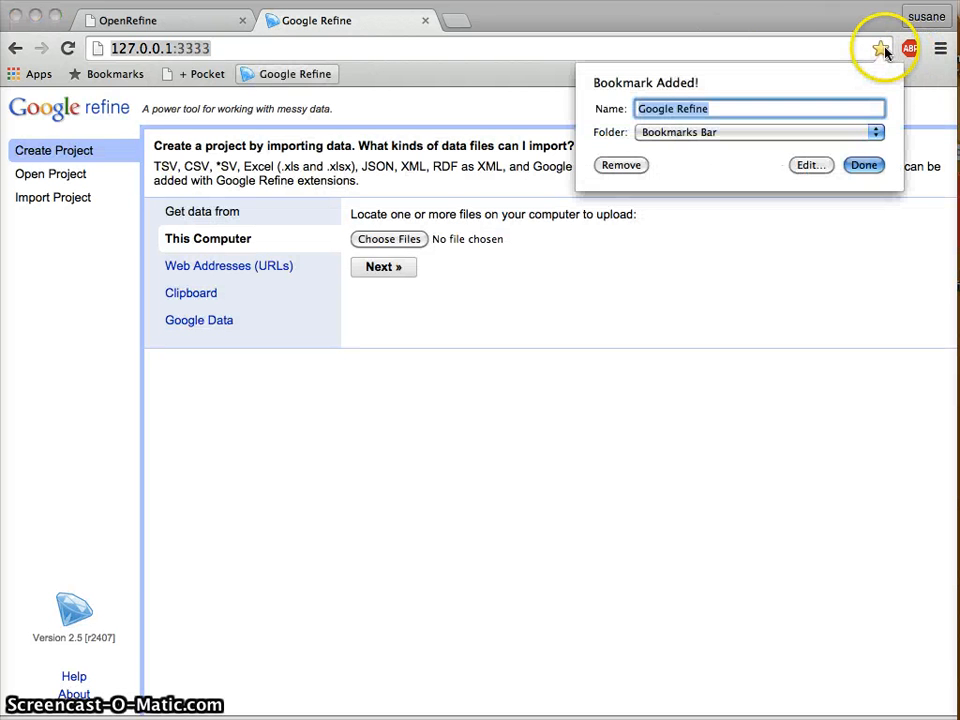
left_click(864, 167)
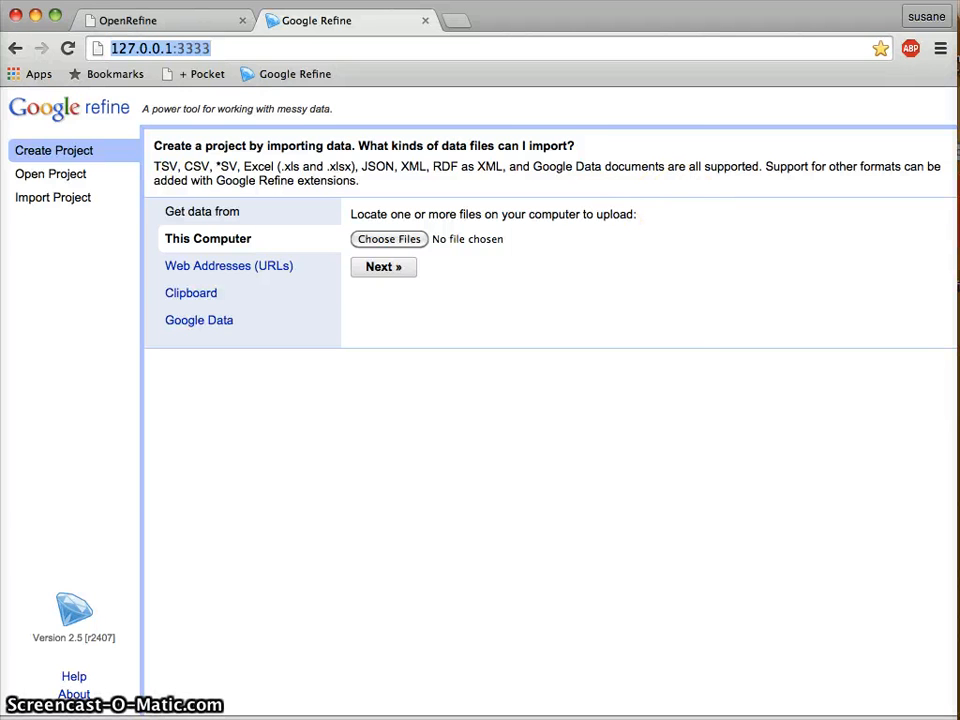
Close the Google Refine 2.5 disk image window, and minimize the DataVisualization15 folder window after selecting ManhattanTree.csv in it
double_click(958, 114)
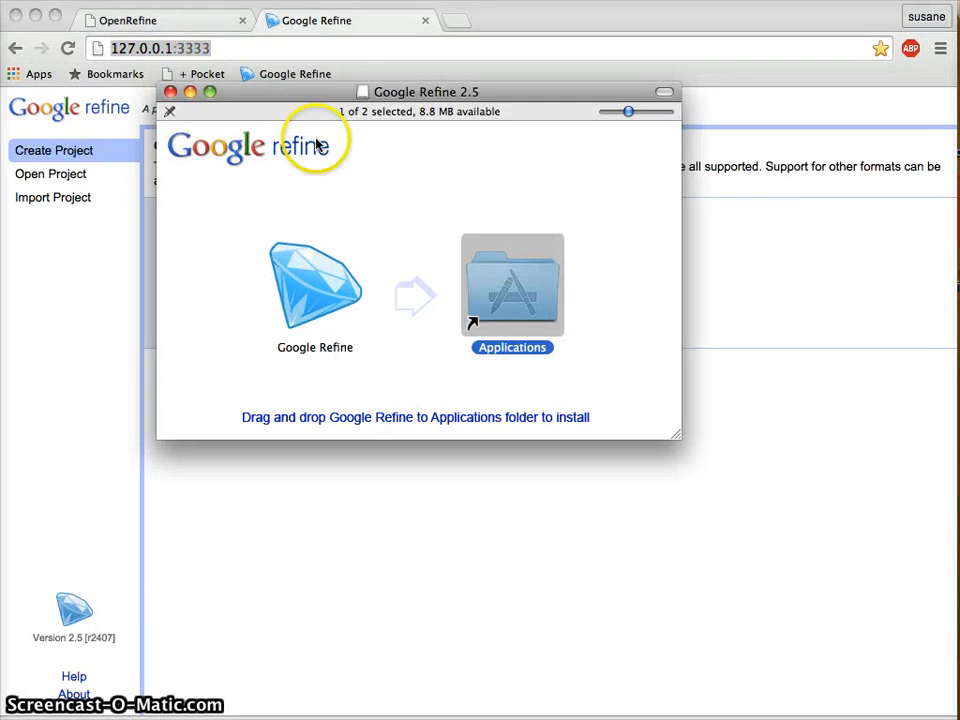
left_click(170, 93)
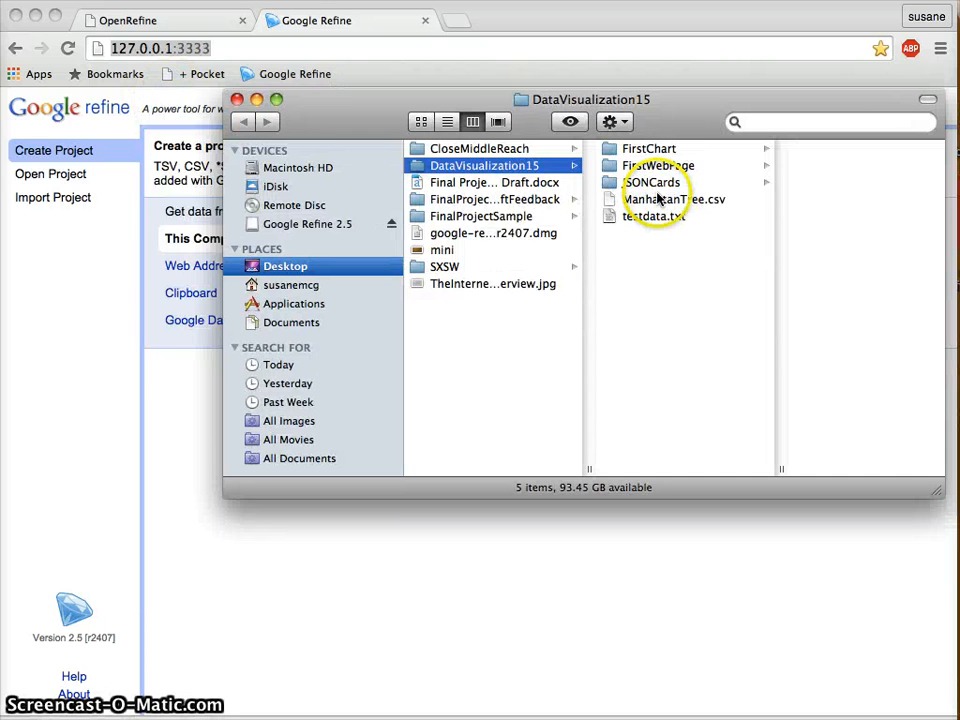
left_click(633, 198)
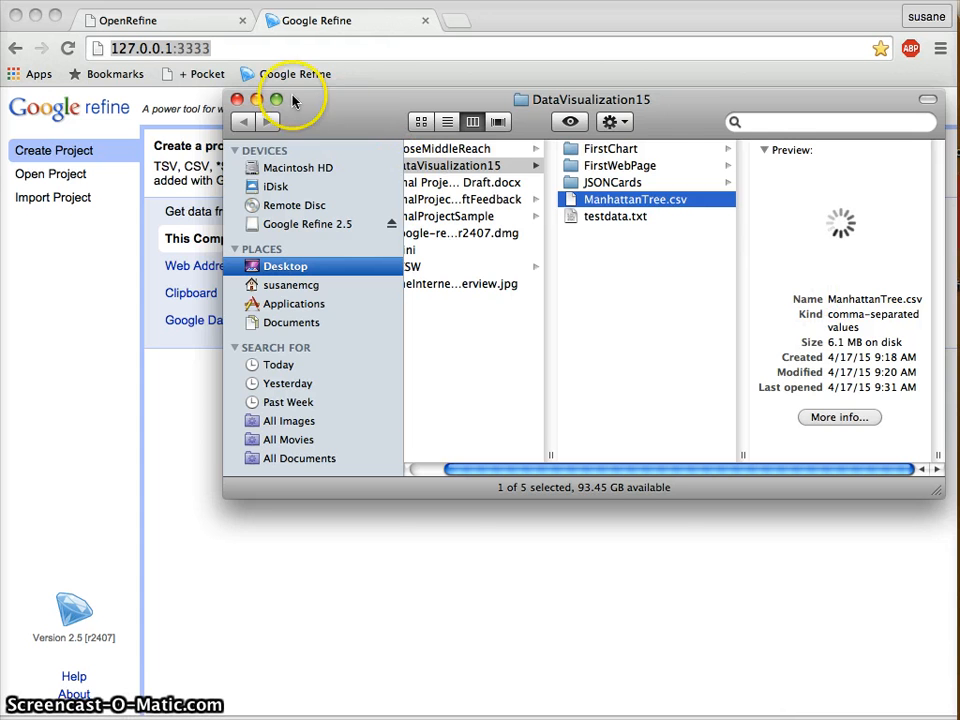
left_click(256, 100)
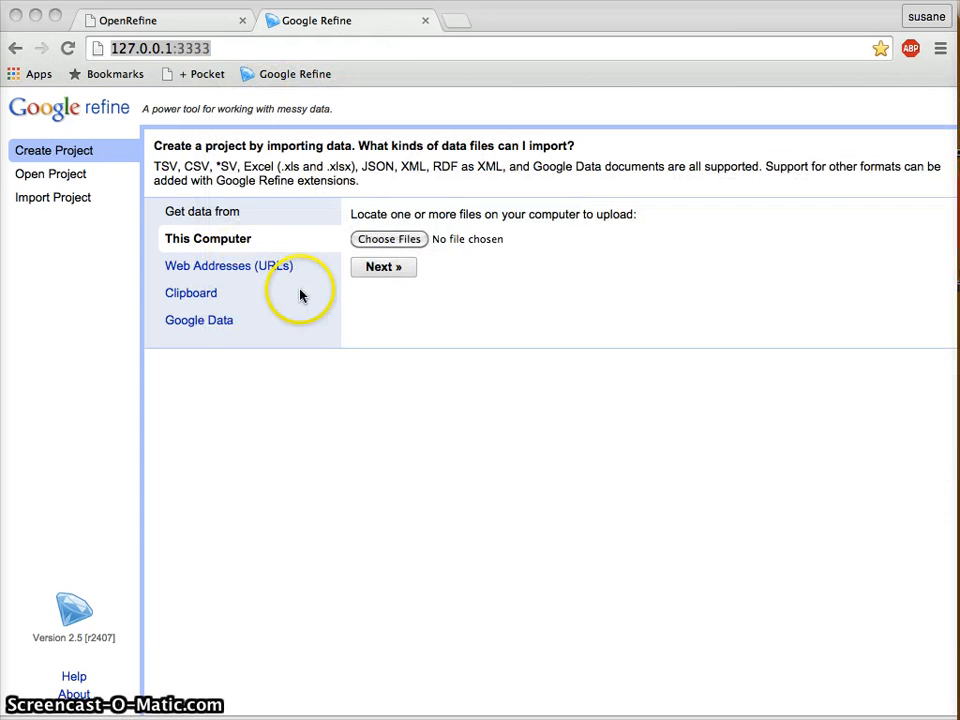
Choose ManhattanTree.csv from this computer as the project's data source and load it into the parsing preview
left_click(388, 240)
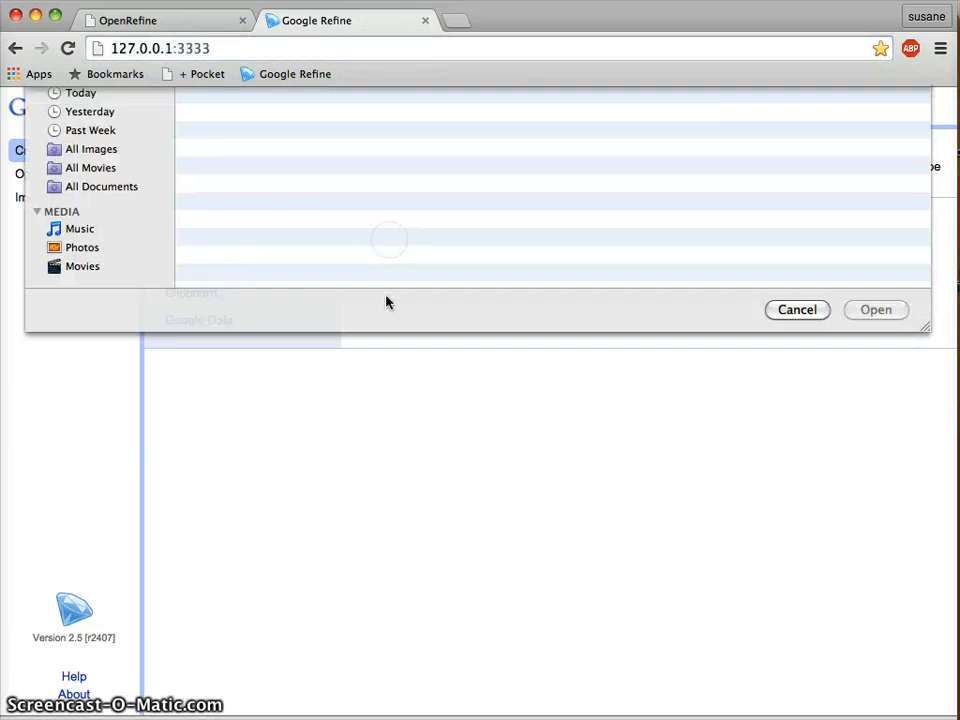
double_click(246, 204)
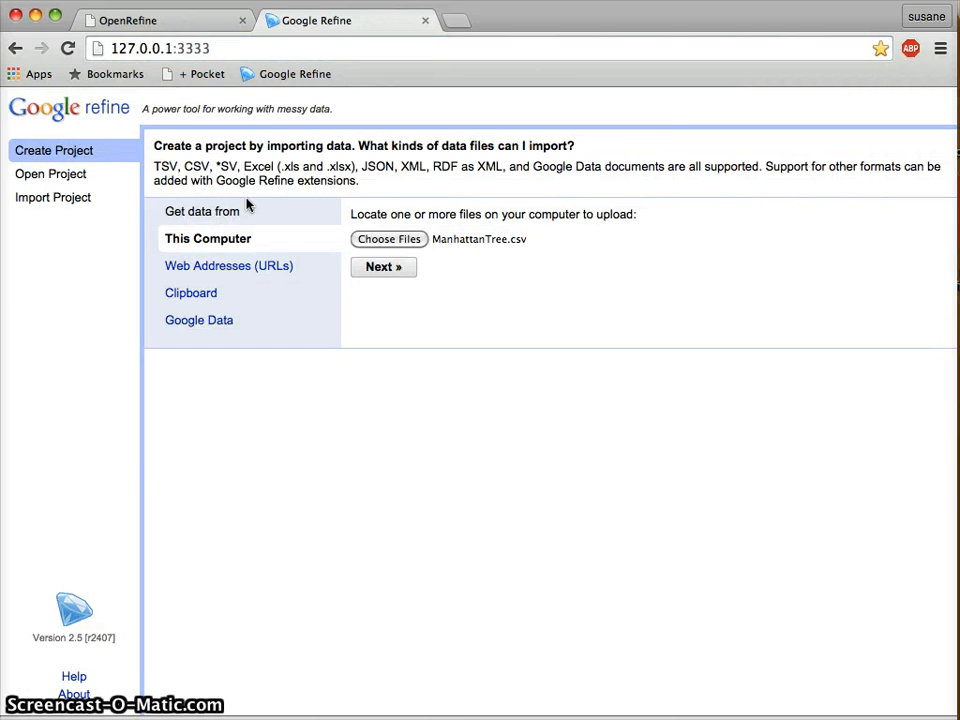
left_click(246, 488)
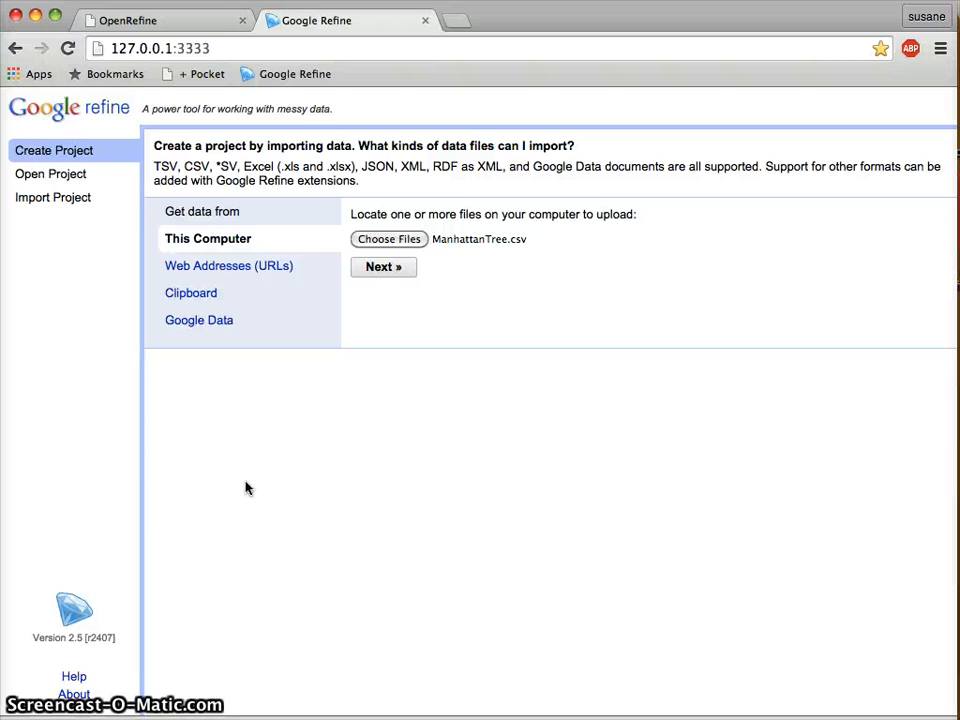
left_click(385, 270)
left_click(390, 272)
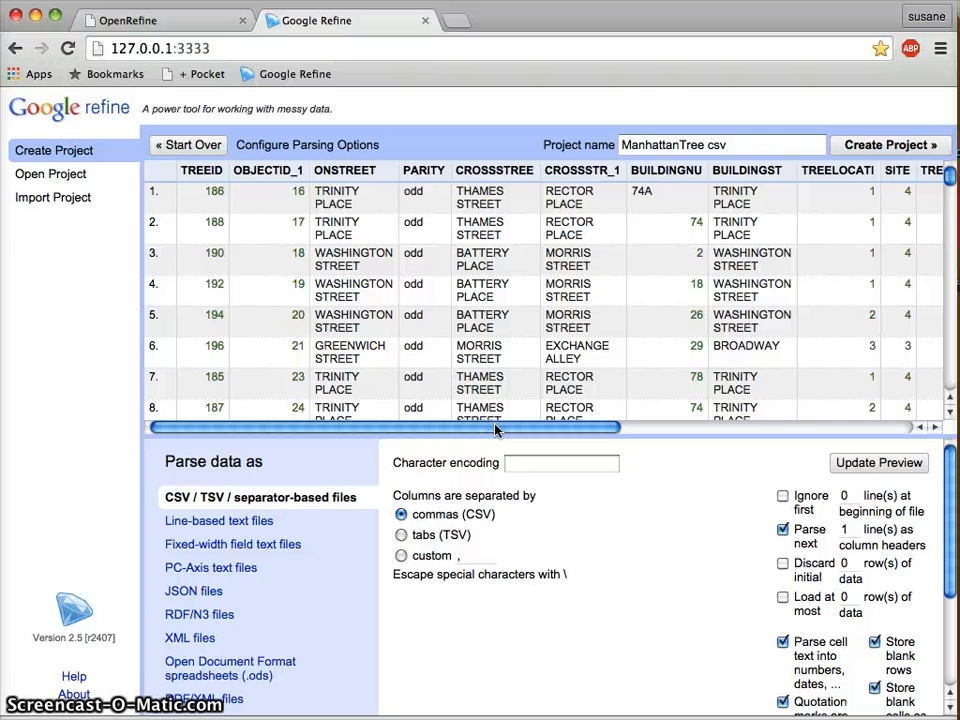
Rename the new project as ManhattanTreeTest
left_click(765, 148)
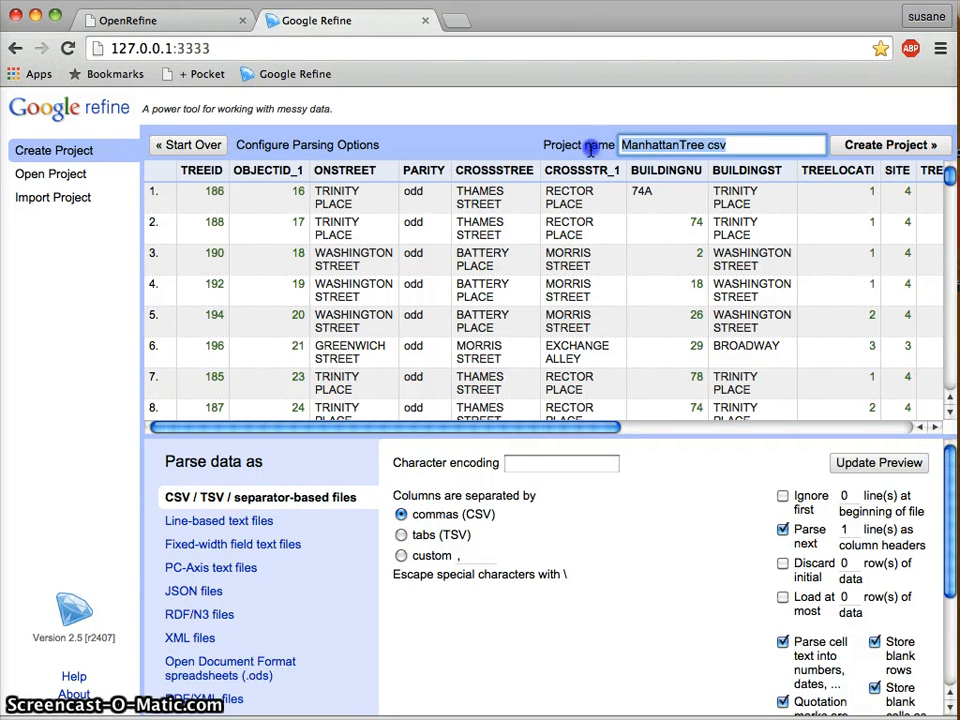
left_click_drag(591, 150, 704, 148)
type("Test")
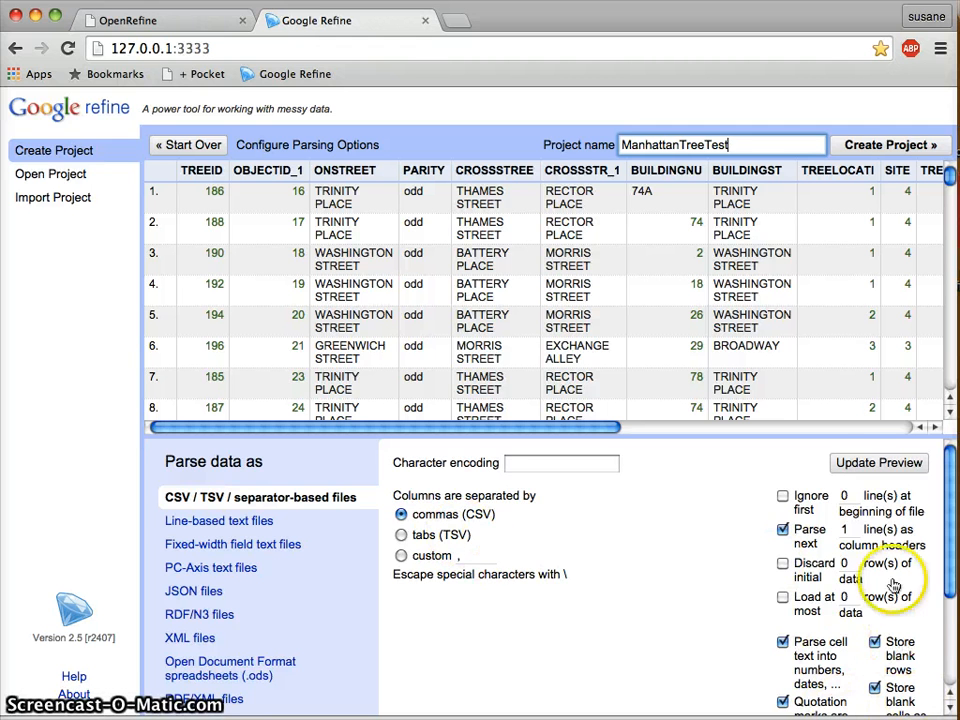
Review the CSV parsing options for headers, skipped rows and blank cells, and create the project with the preset options
scroll(900, 540, "down", 3)
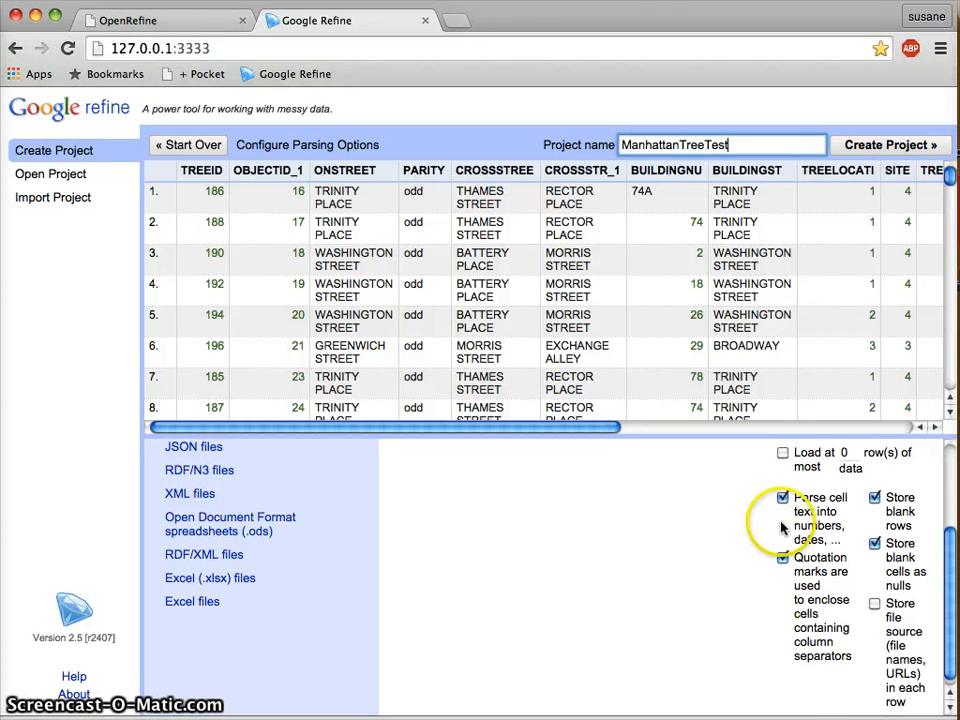
scroll(743, 581, "up", 3)
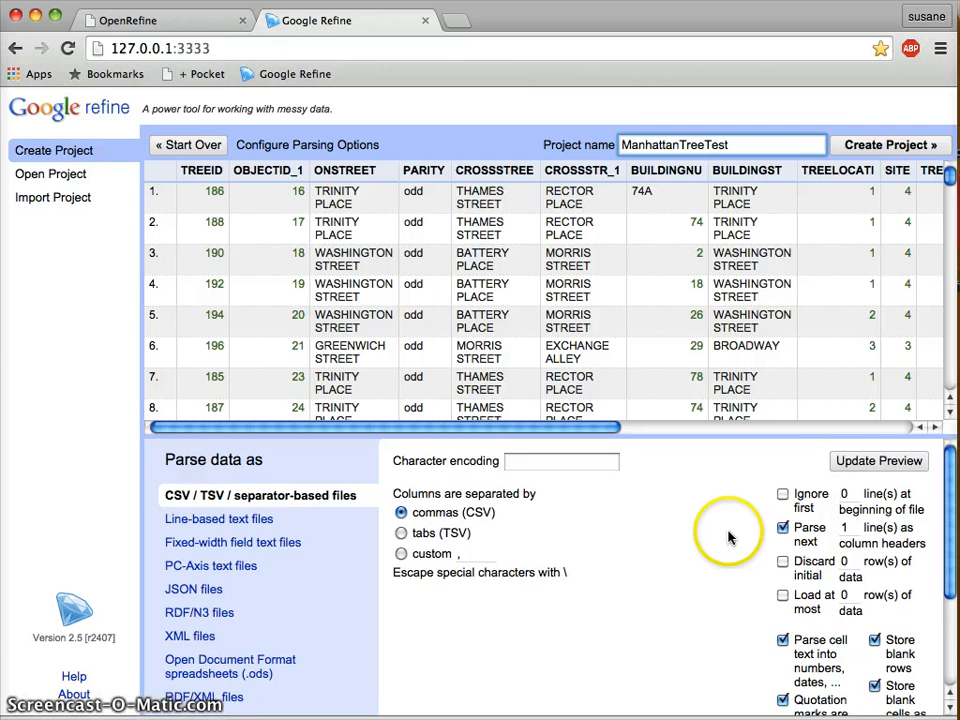
scroll(731, 538, "down", 2)
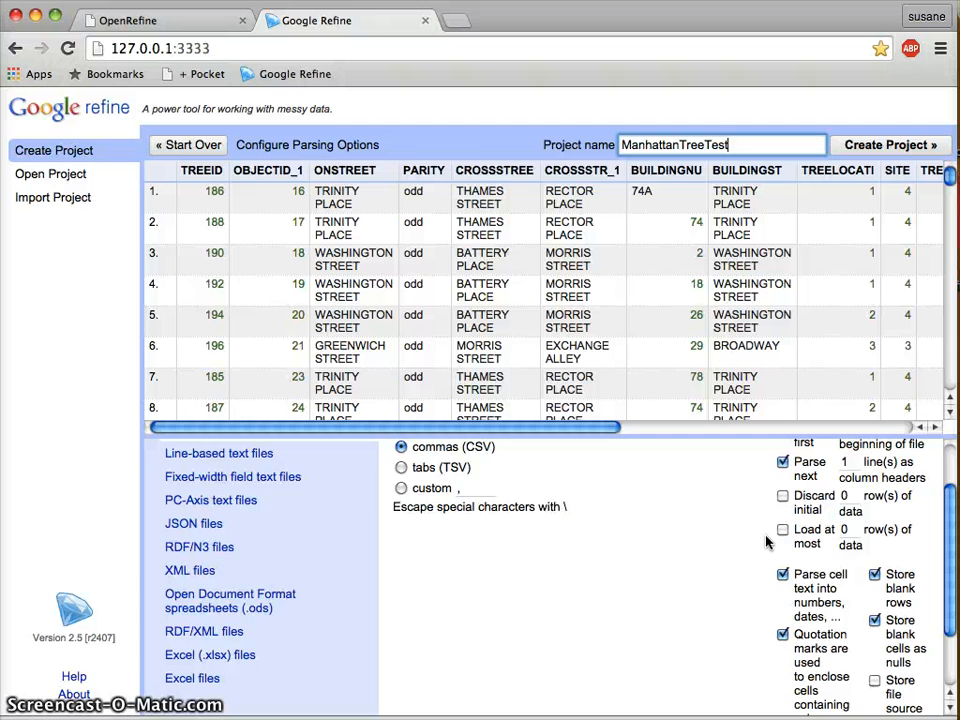
scroll(778, 495, "up", 2)
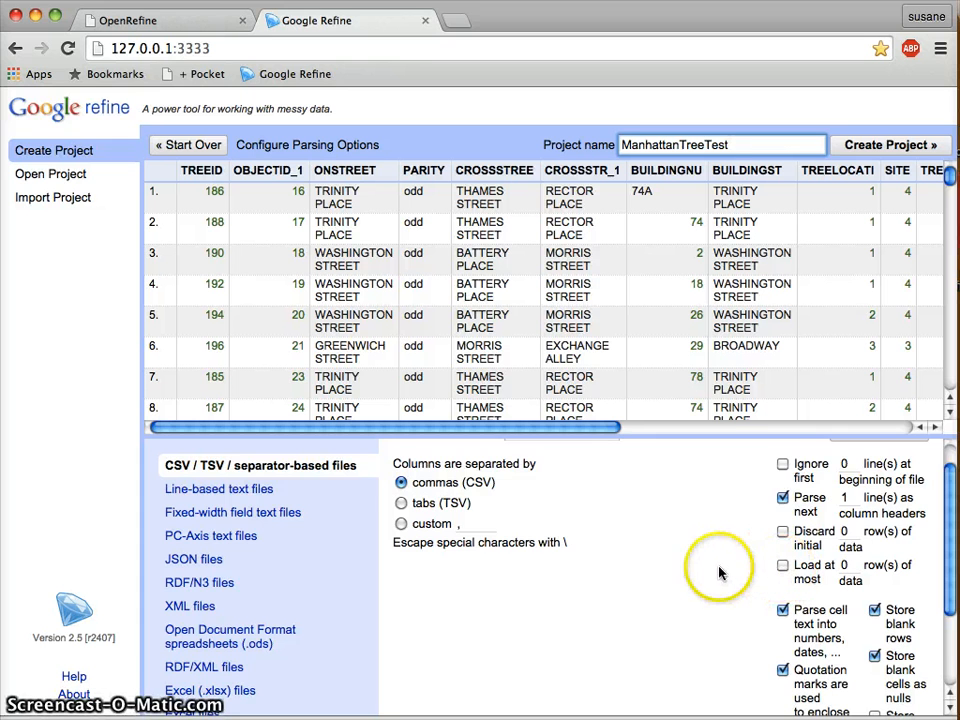
scroll(719, 568, "down", 4)
scroll(719, 572, "up", 5)
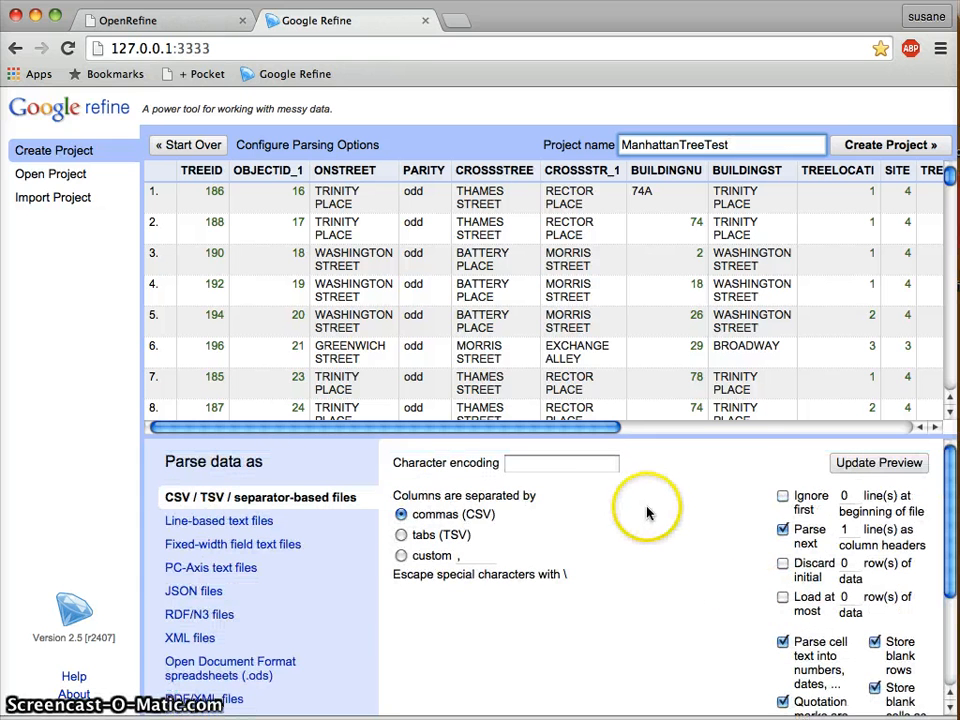
left_click(879, 147)
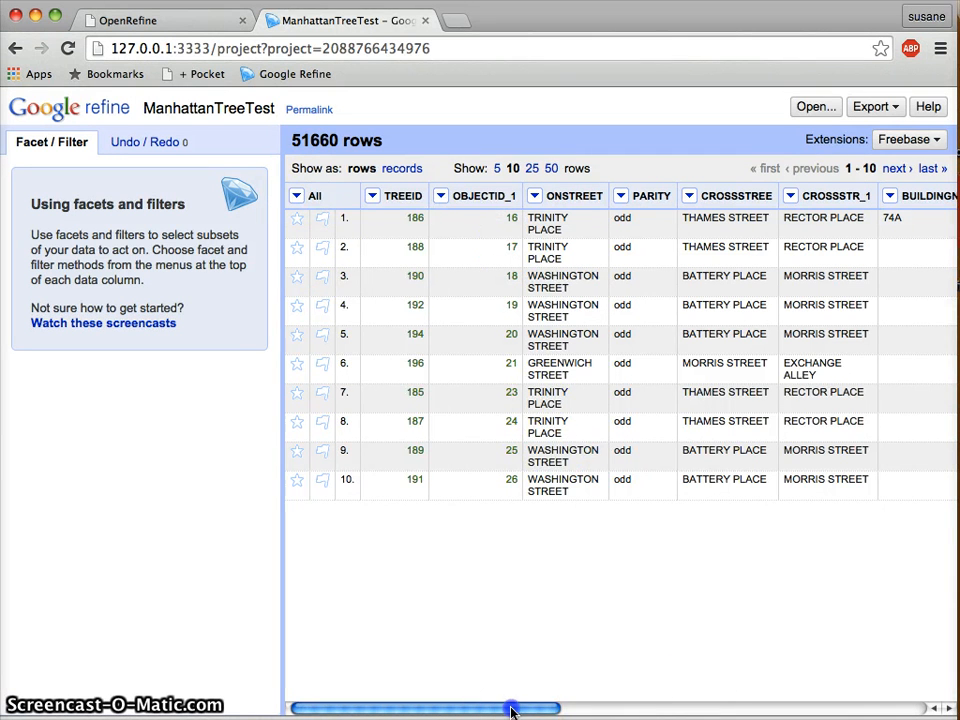
Set the project table to show 25 rows per page
left_click_drag(510, 710, 379, 671)
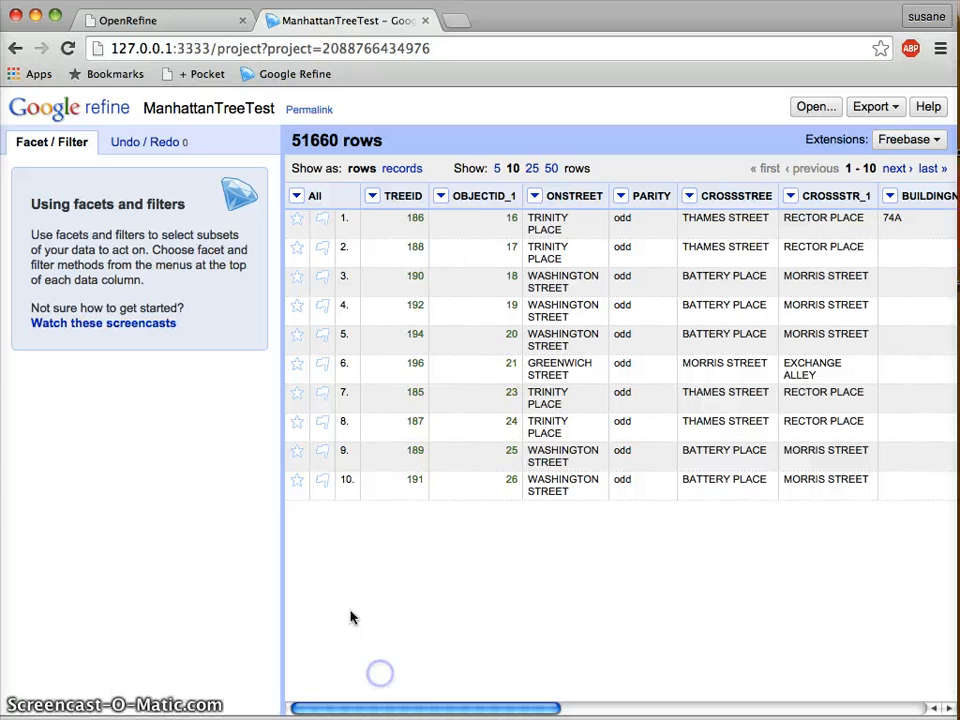
left_click(532, 168)
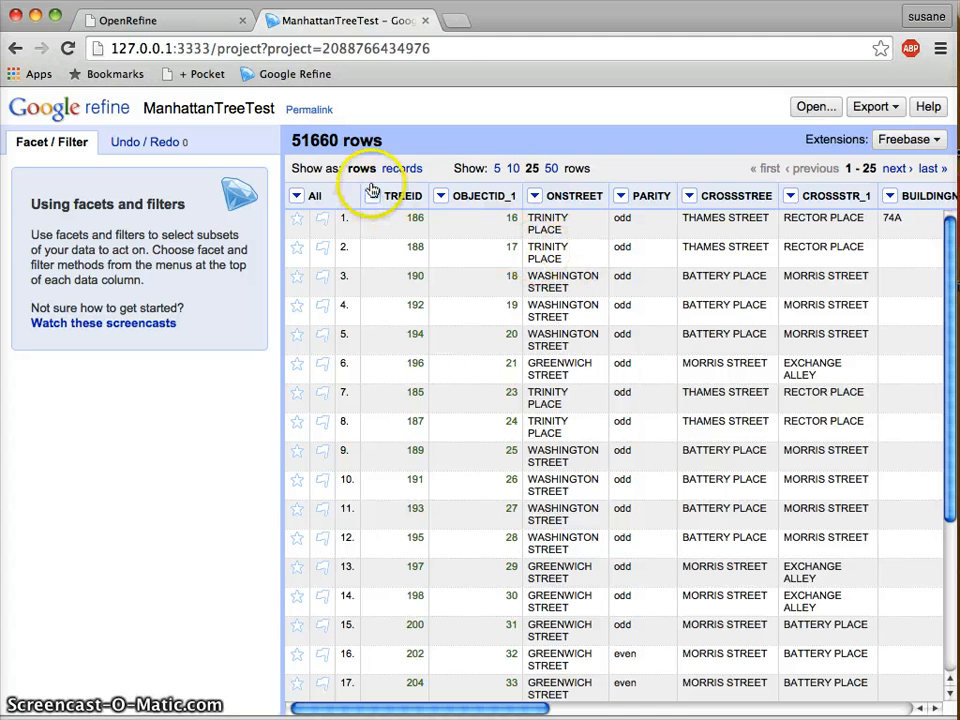
Examine the total row count and look across the table's columns from TREEID to COMMDIST
left_click_drag(286, 141, 370, 140)
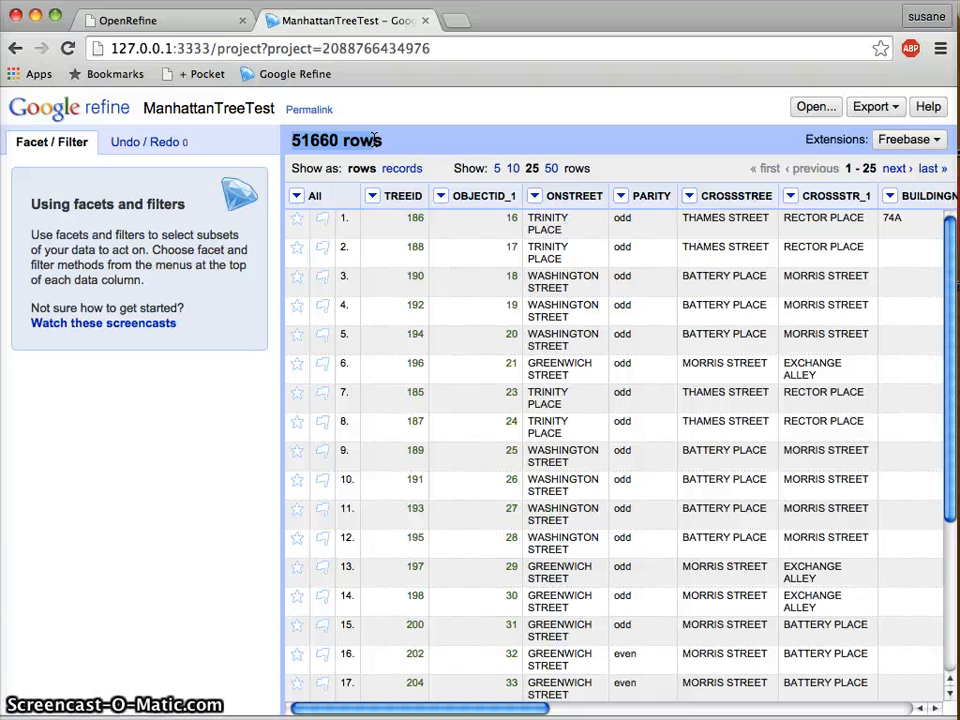
left_click(374, 140)
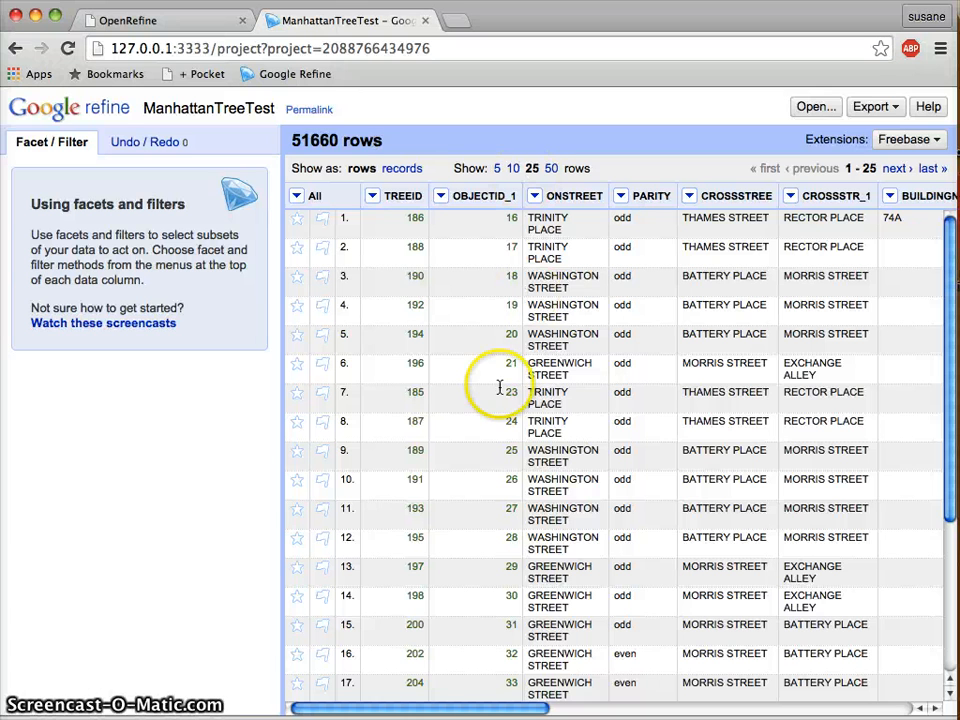
mouse_move(417, 709)
left_mouse_down()
mouse_move(746, 690)
mouse_move(673, 656)
mouse_move(544, 690)
mouse_move(410, 709)
left_mouse_up()
left_click(944, 312)
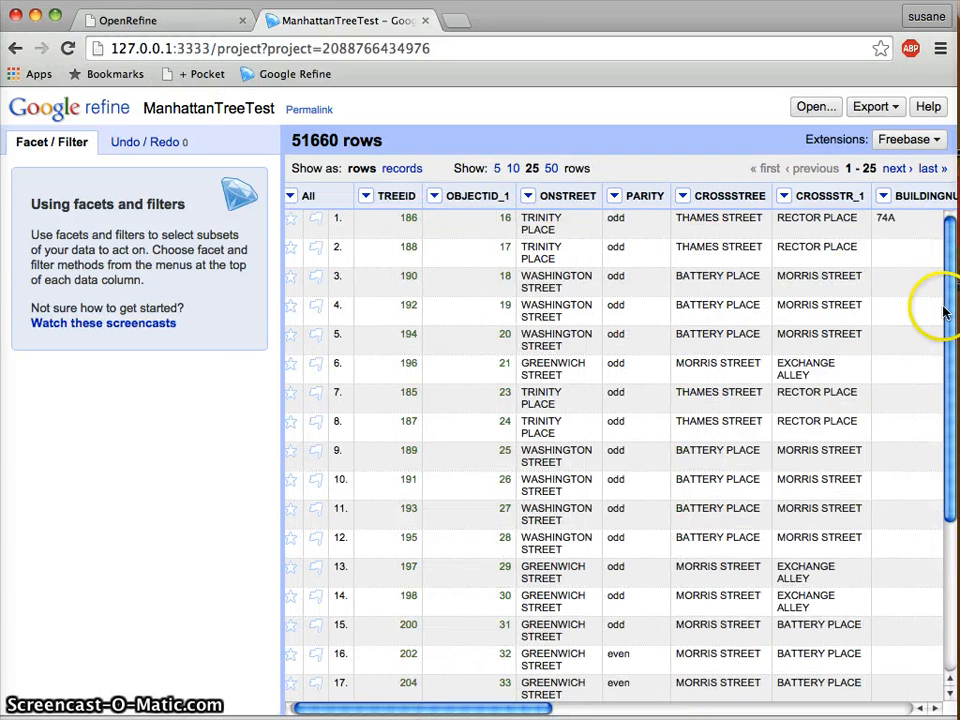
left_click_drag(944, 312, 945, 211)
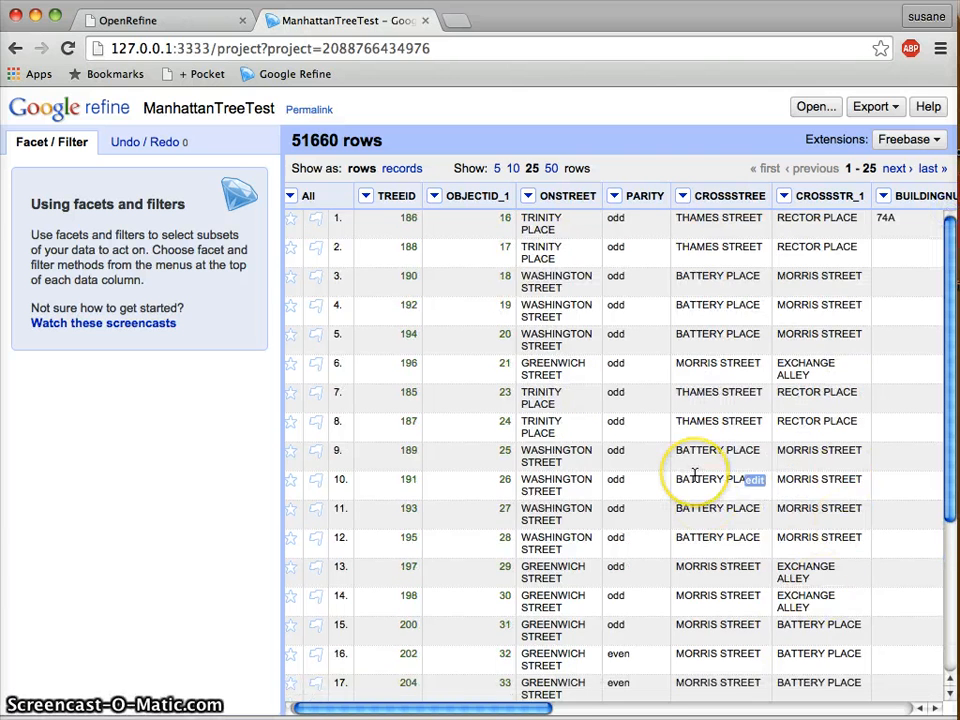
scroll(695, 477, "right", 10)
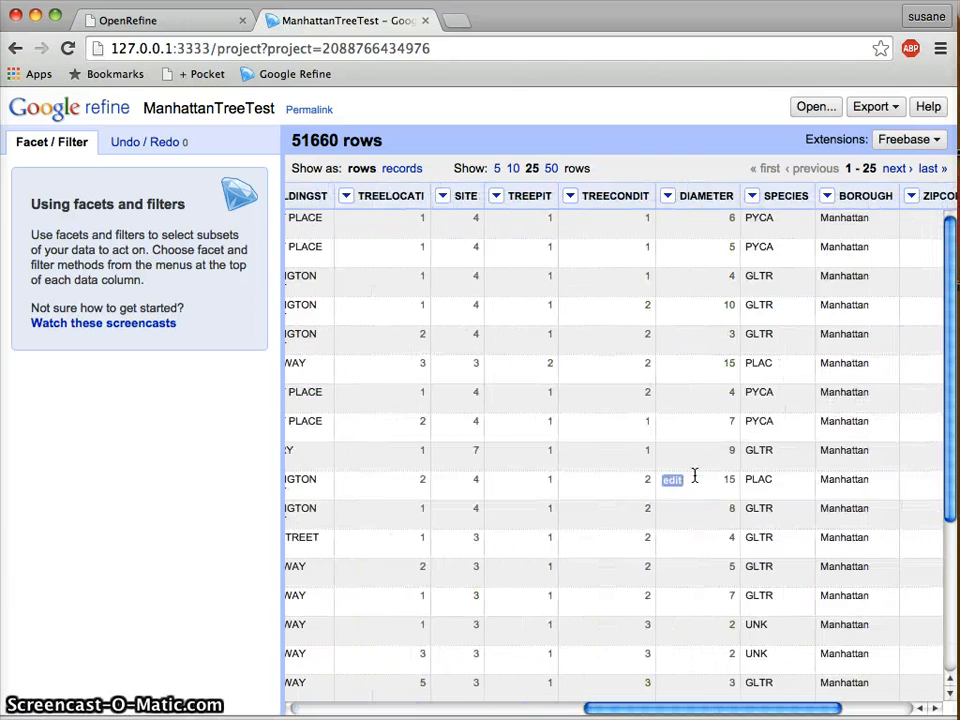
scroll(695, 477, "right", 4)
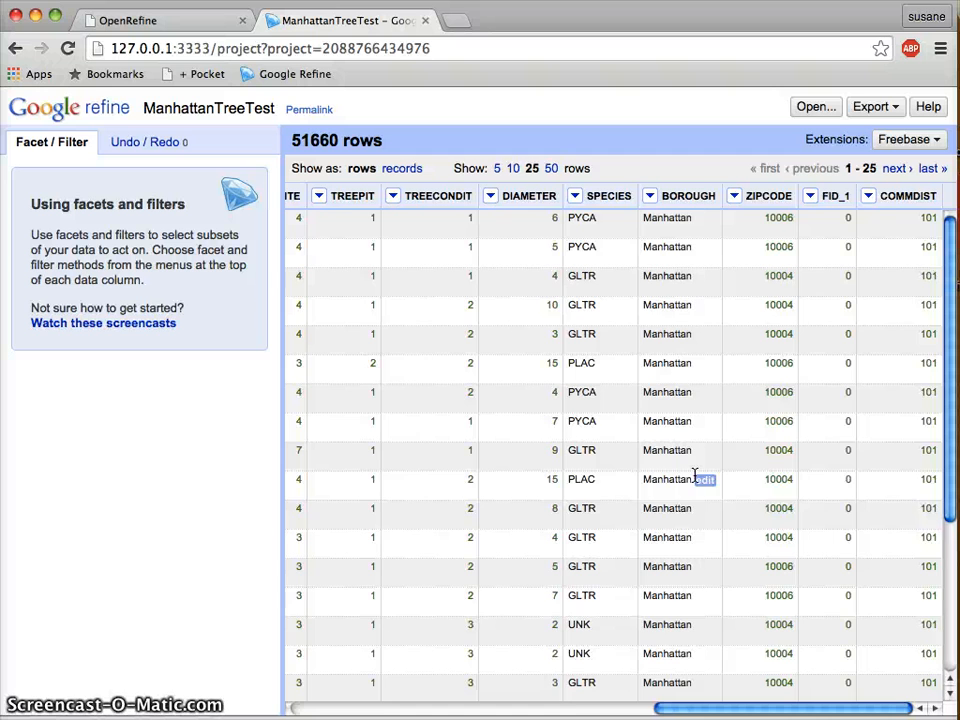
scroll(695, 477, "left", 14)
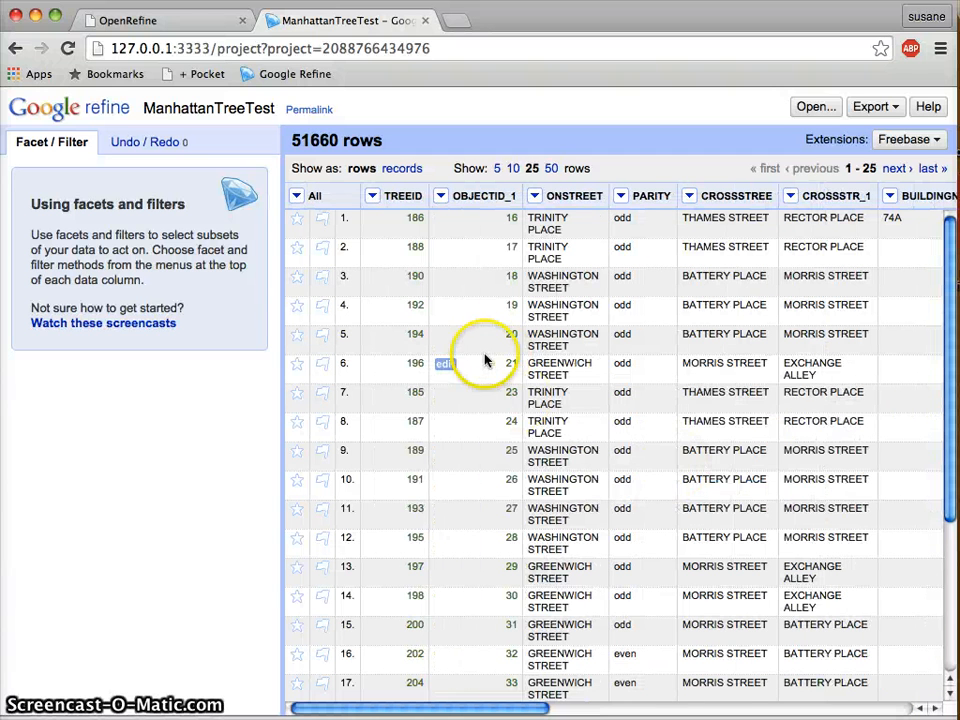
scroll(506, 236, "right", 4)
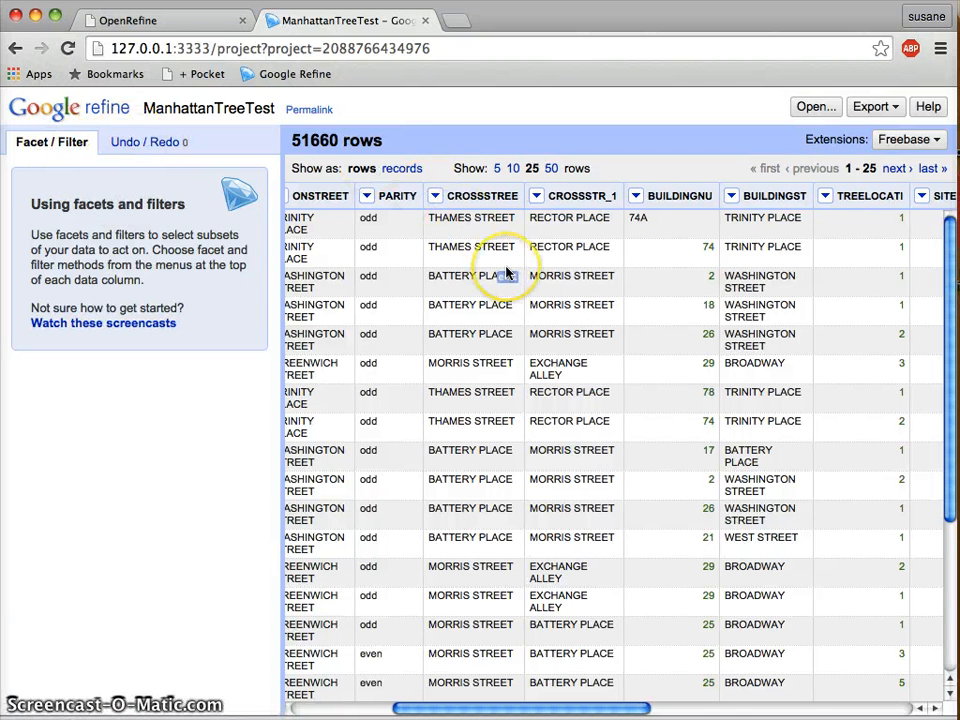
scroll(506, 272, "right", 8)
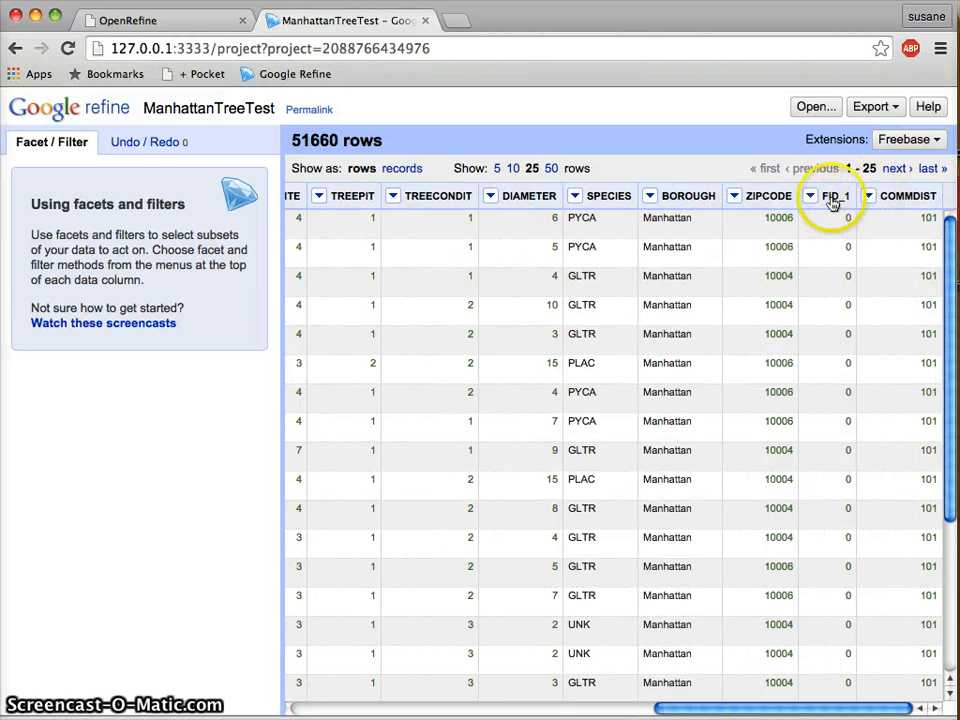
Add a text facet on the ZIPCODE column and look through its list of zip codes
left_click(734, 197)
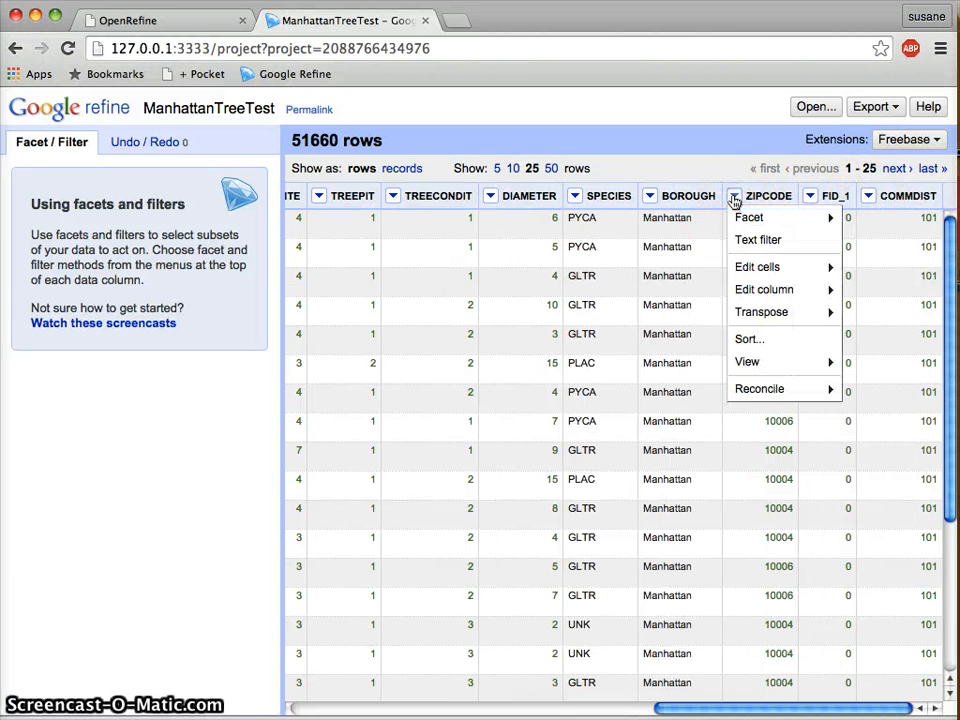
left_click(736, 205)
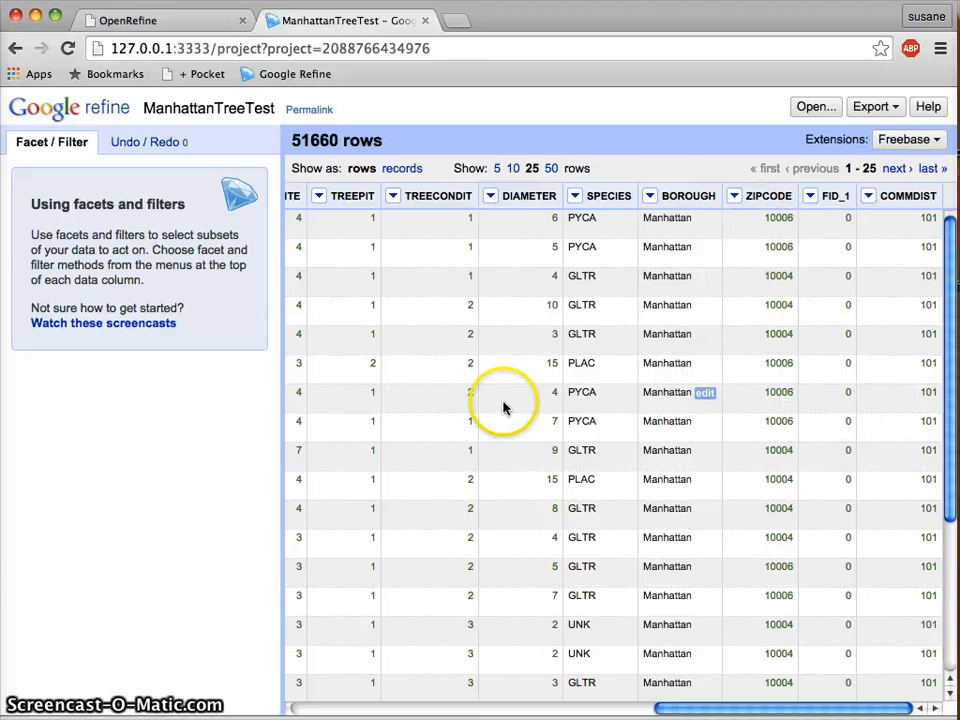
left_click(734, 197)
mouse_move(749, 216)
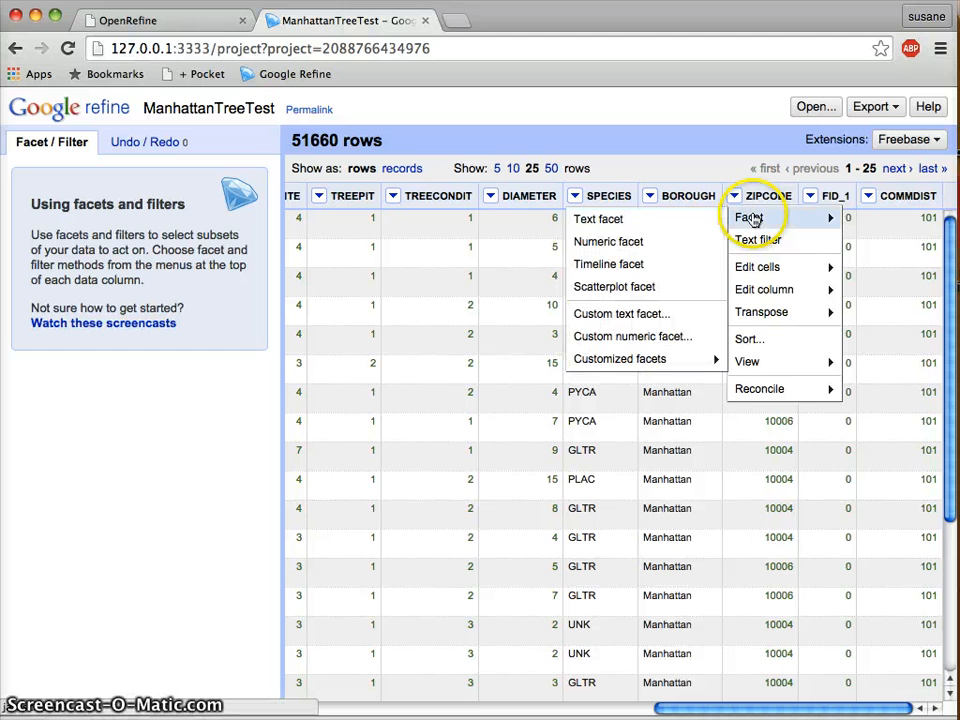
left_click(648, 220)
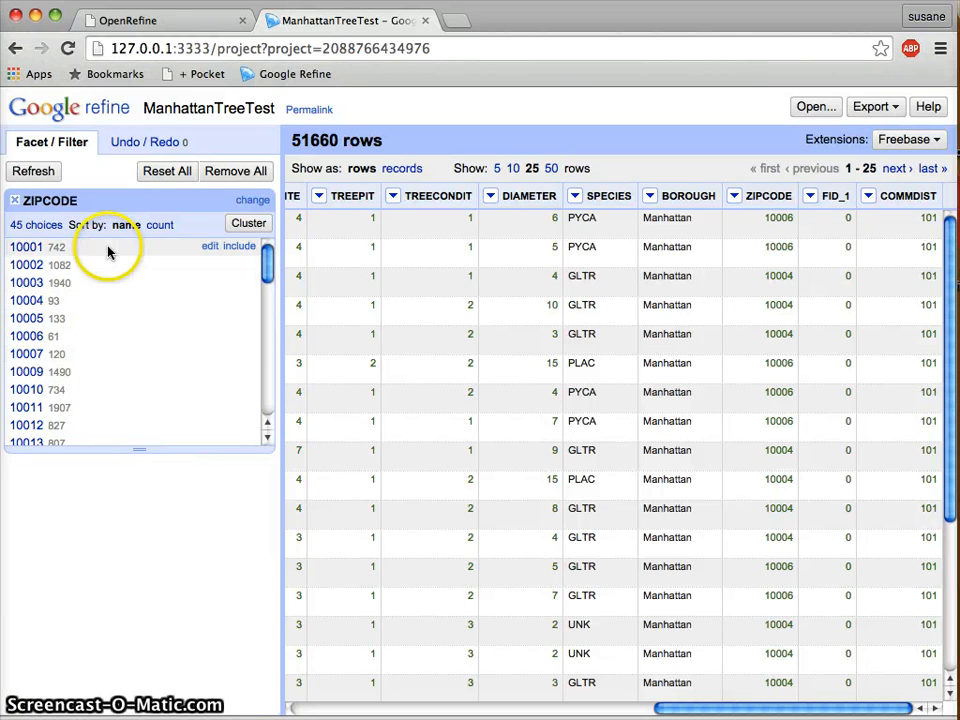
scroll(108, 252, "down", 2)
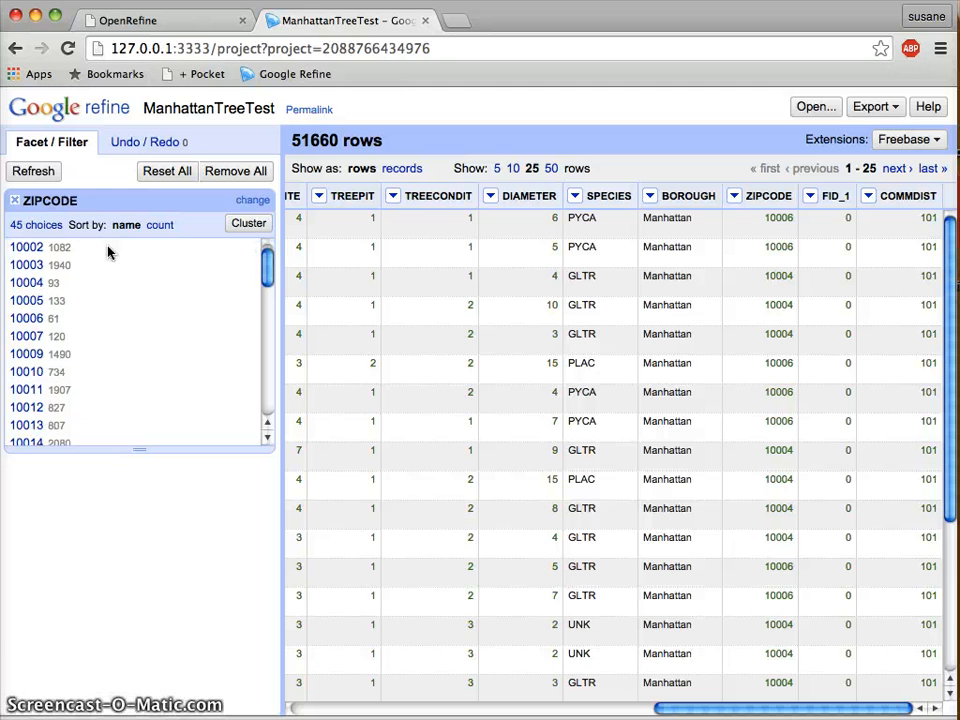
scroll(108, 252, "up", 2)
left_click(18, 226)
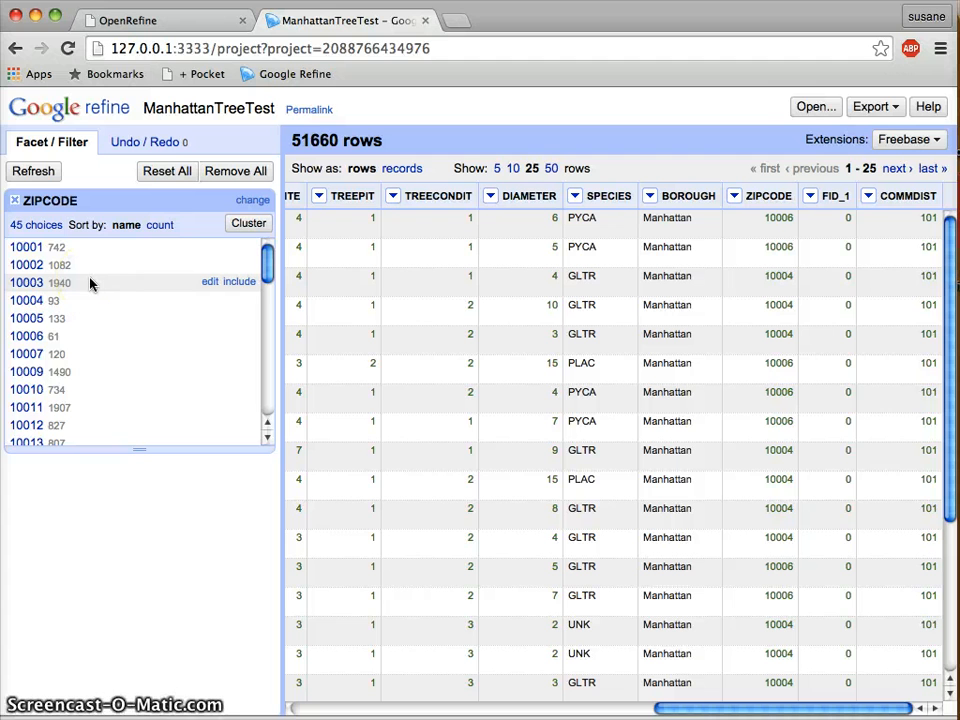
Find zip code 10027 in the ZIPCODE facet and filter the table to its rows
left_click(111, 293)
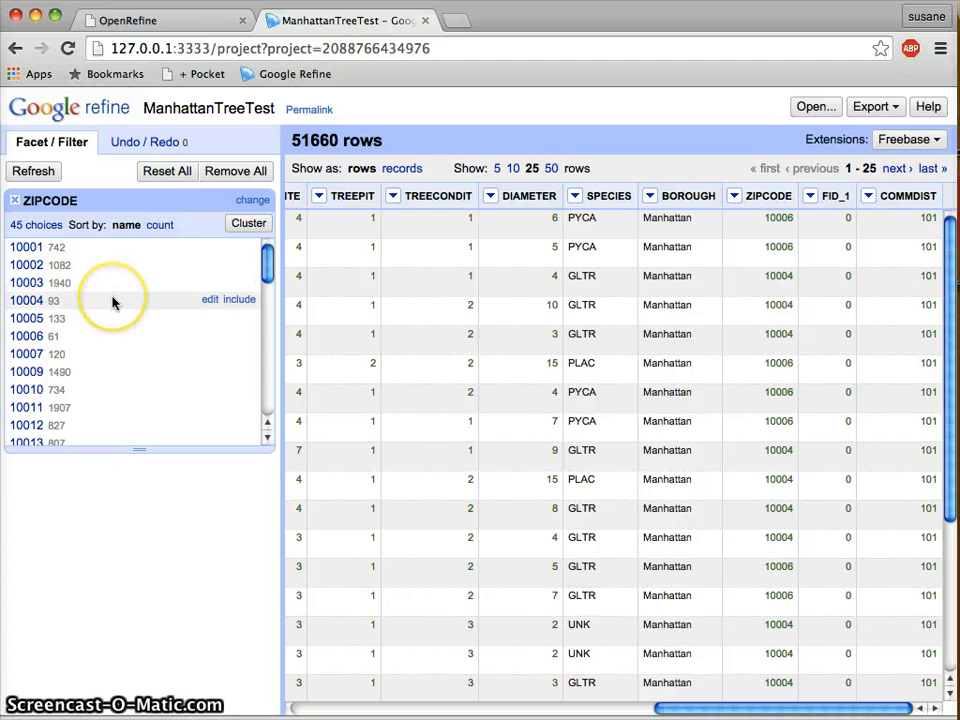
scroll(112, 300, "down", 3)
scroll(113, 303, "down", 5)
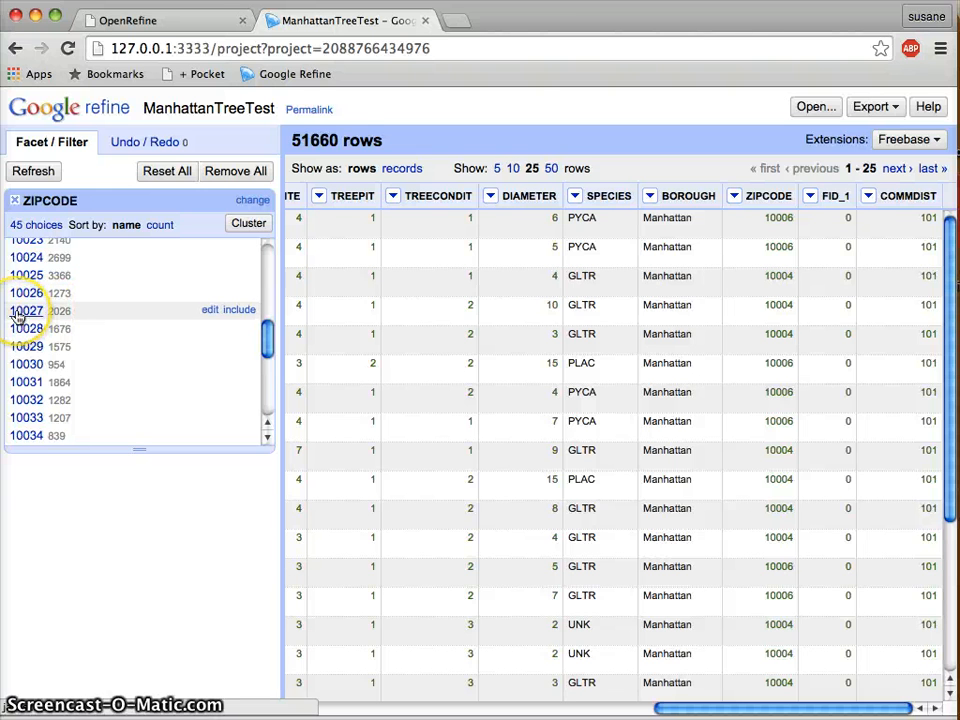
left_click(26, 311)
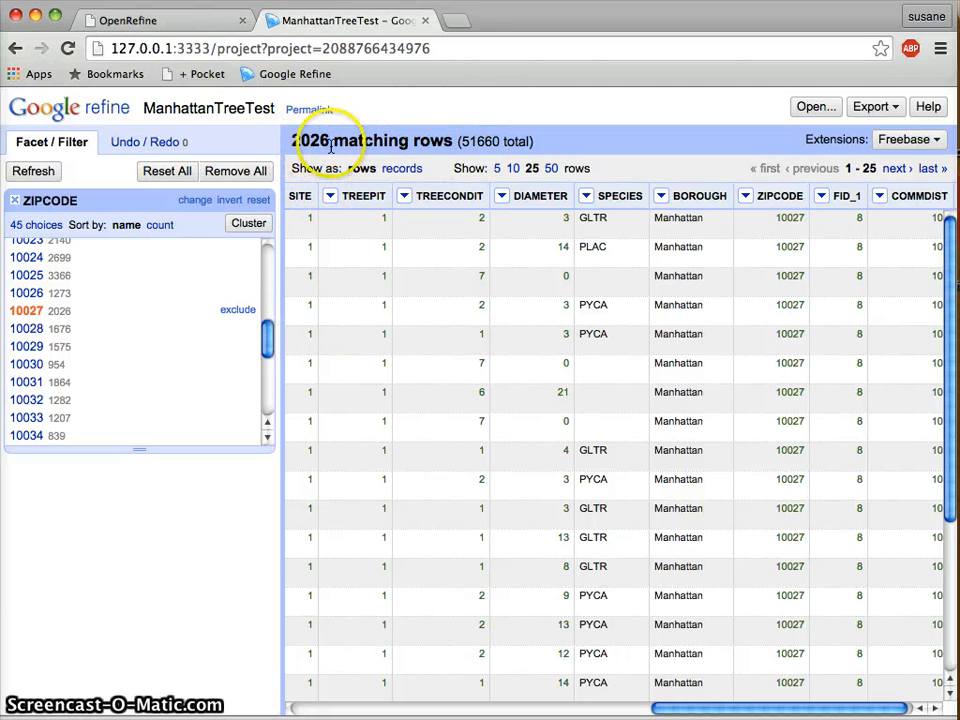
Review the filtered columns, add a text facet on the PARITY column and filter to odd
scroll(430, 312, "left", 5)
scroll(481, 313, "left", 5)
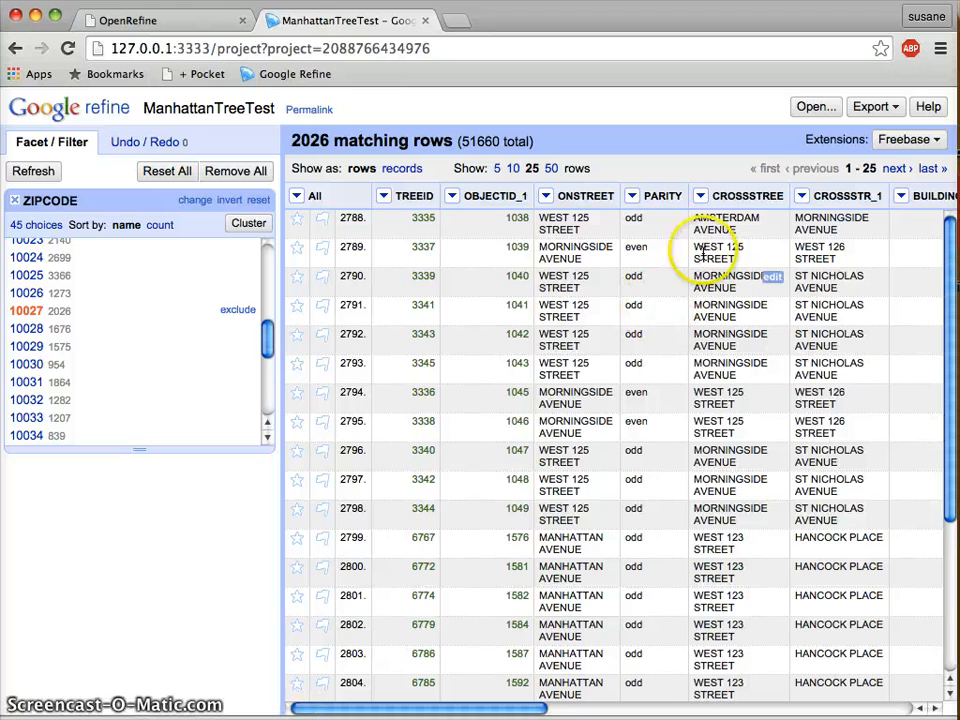
scroll(620, 384, "right", 1)
scroll(618, 383, "right", 10)
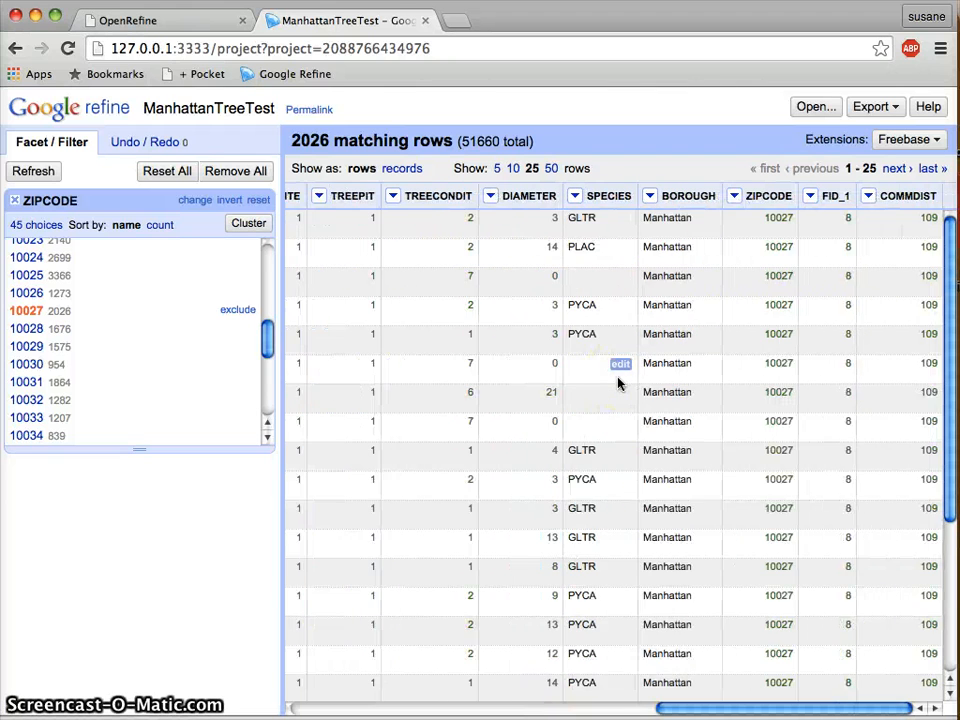
scroll(618, 383, "left", 12)
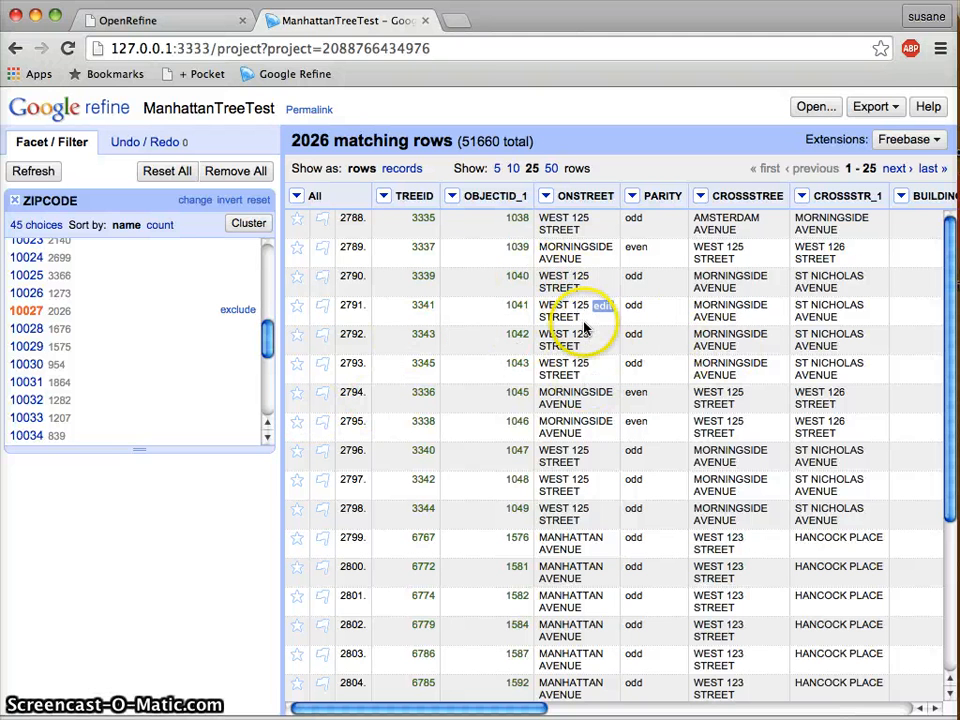
left_click(633, 201)
mouse_move(690, 214)
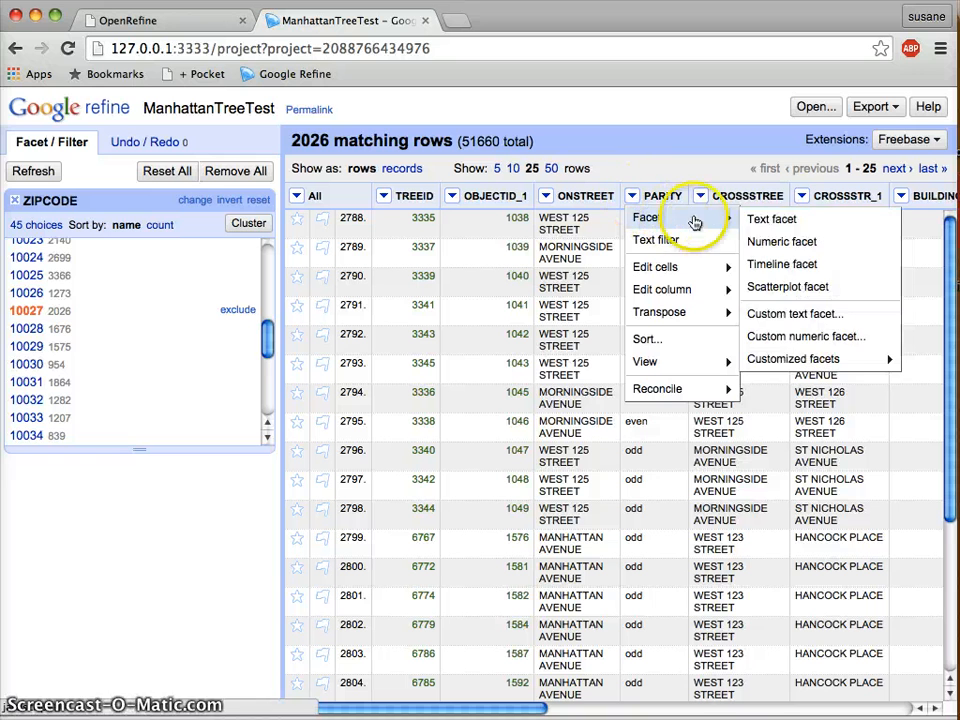
left_click(770, 216)
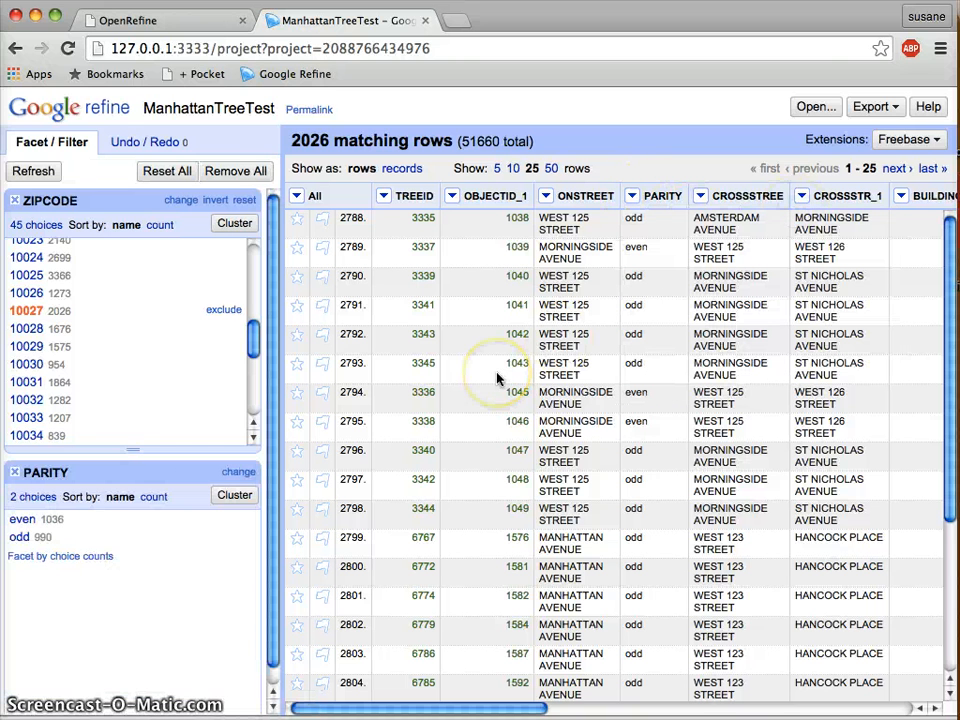
left_click(19, 537)
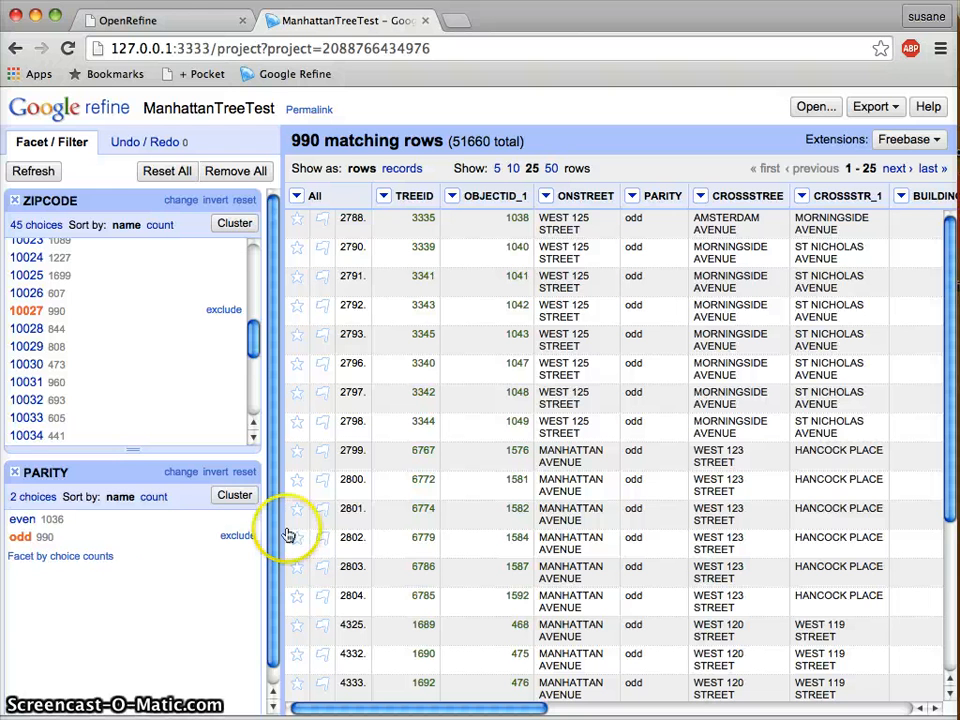
Look across the columns of the odd-parity rows and remove the PARITY facet
scroll(505, 481, "right", 10)
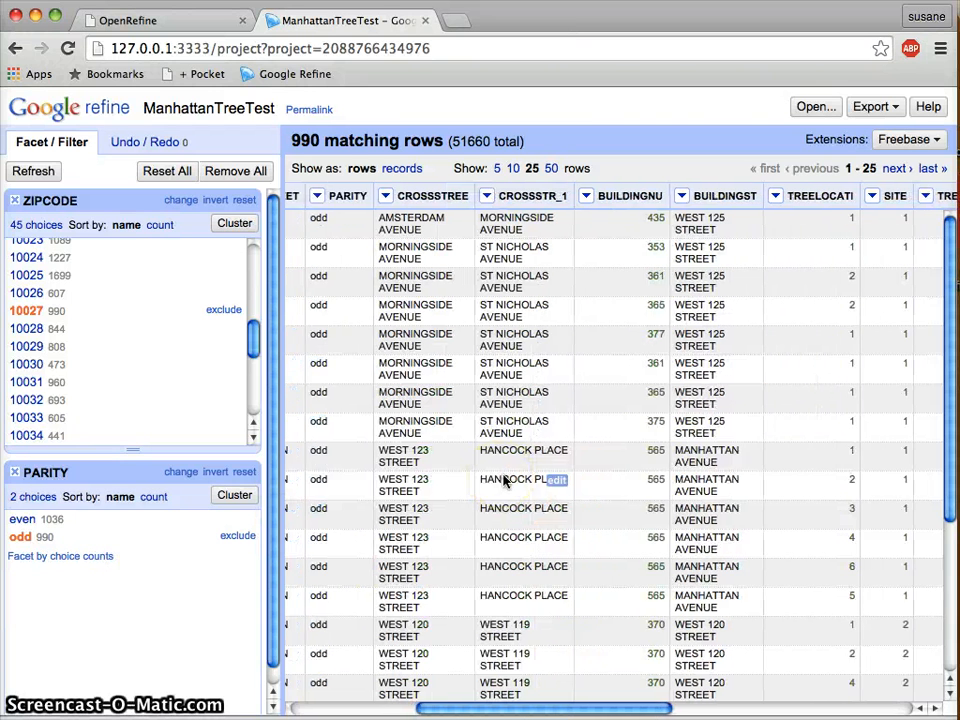
scroll(595, 447, "left", 5)
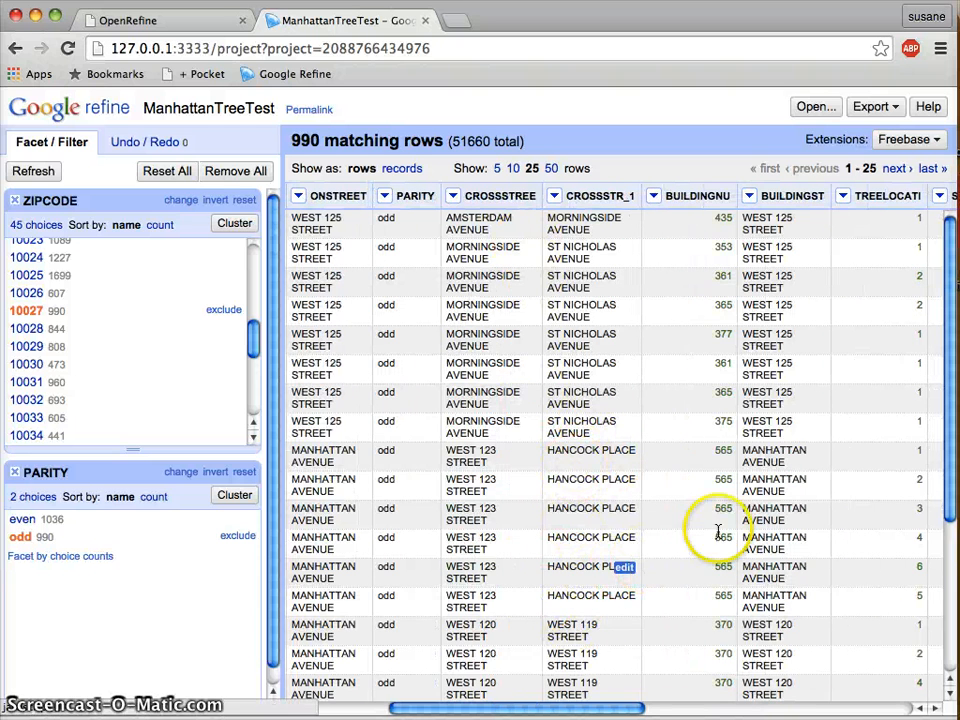
scroll(675, 460, "right", 5)
scroll(675, 460, "right", 10)
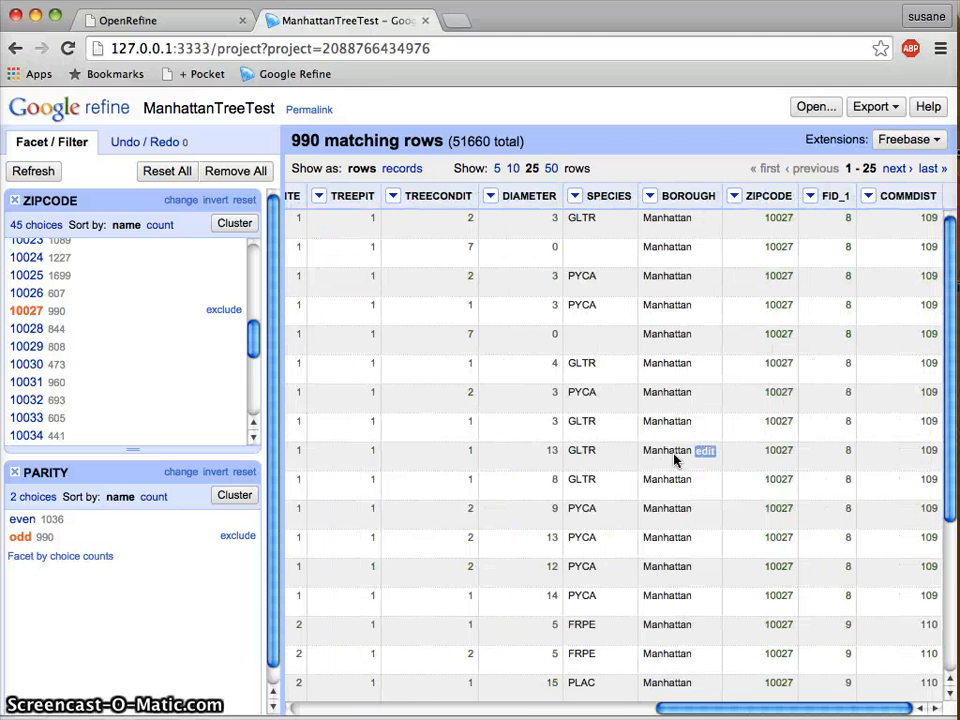
scroll(675, 460, "left", 15)
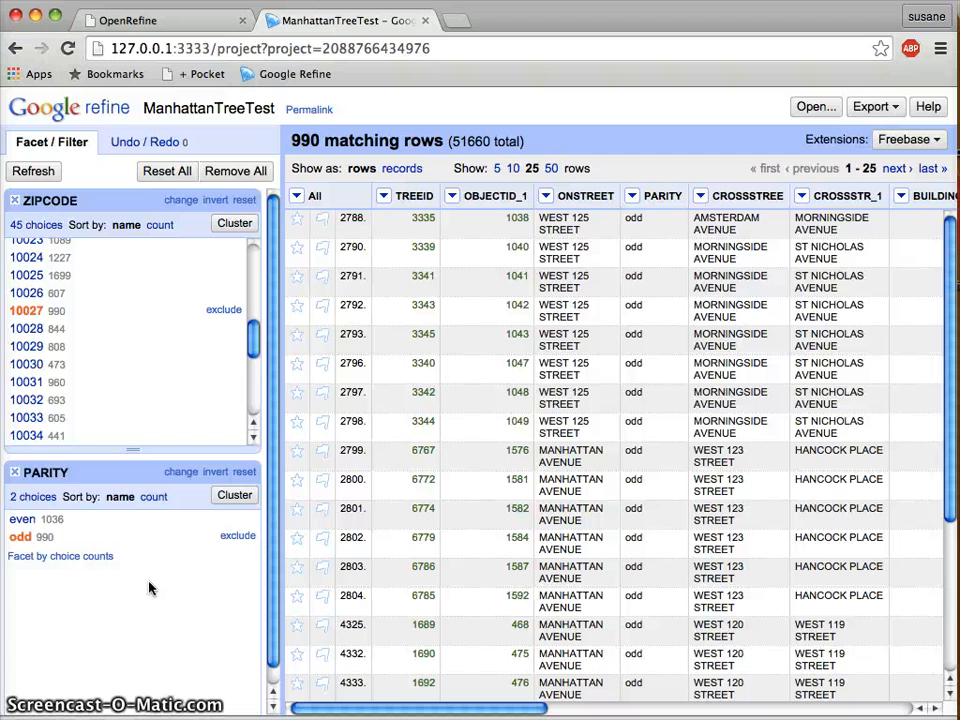
left_click(14, 474)
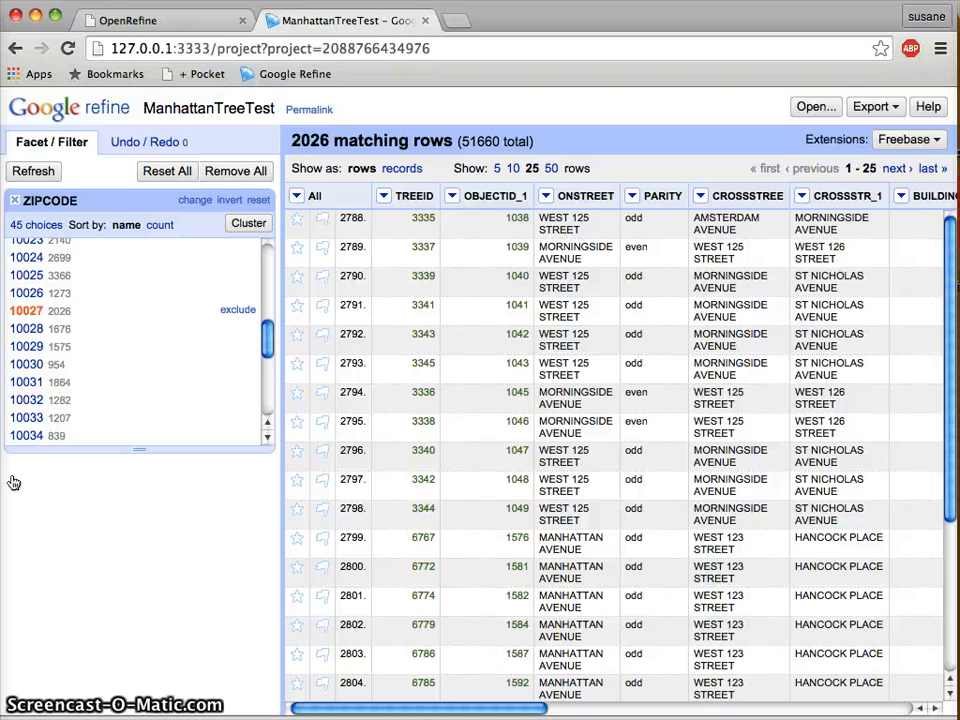
Add a numeric facet on the TREECONDIT column
left_click(527, 296)
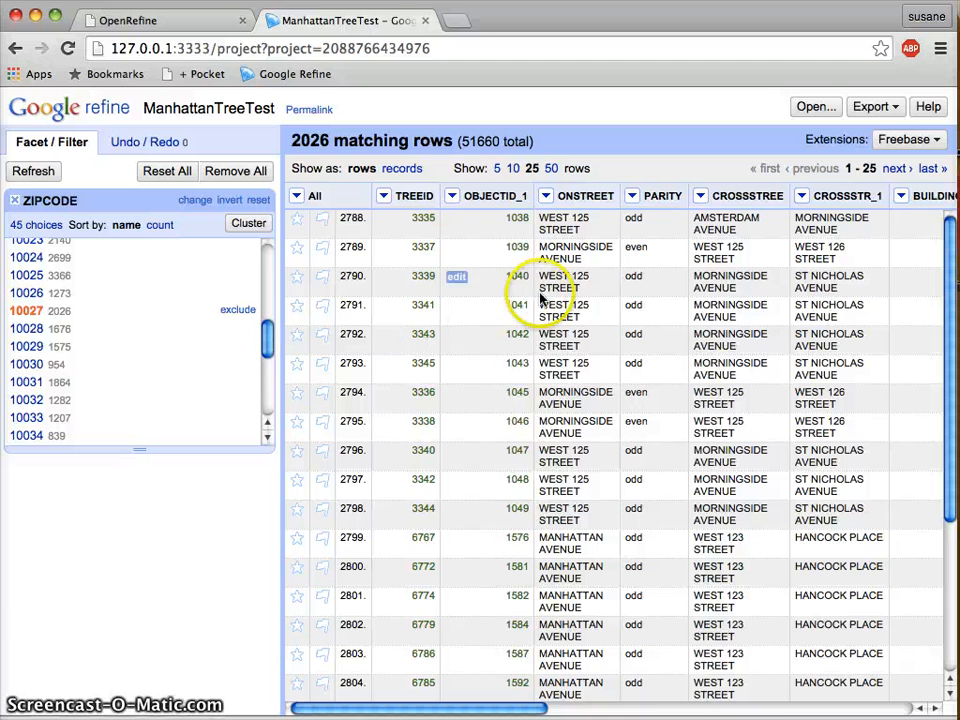
scroll(540, 298, "right", 5)
scroll(540, 298, "right", 5)
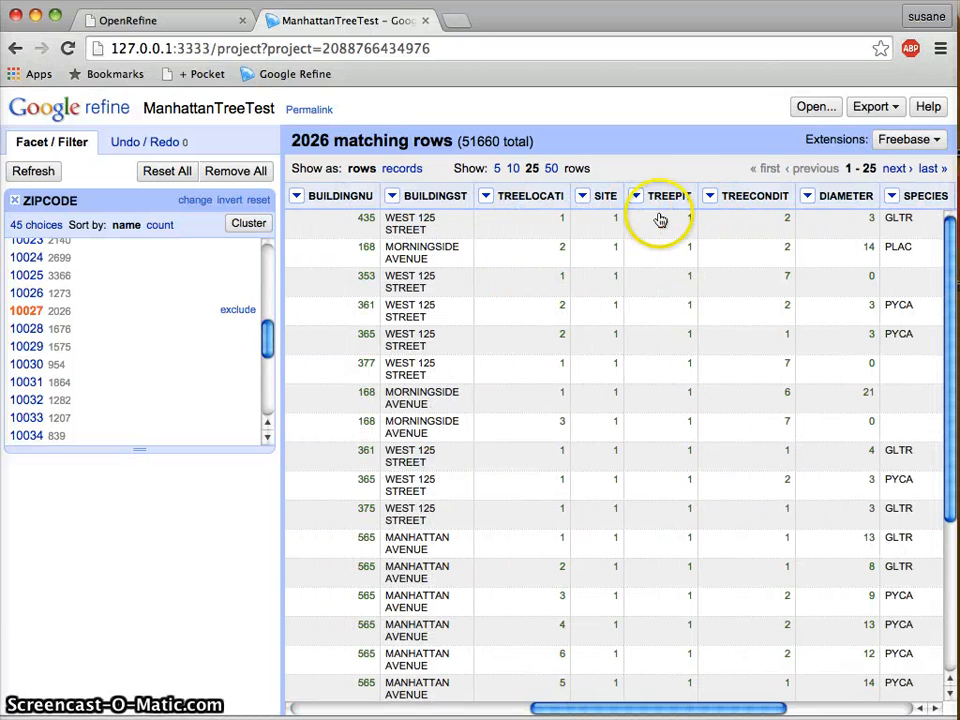
left_click(712, 197)
mouse_move(720, 223)
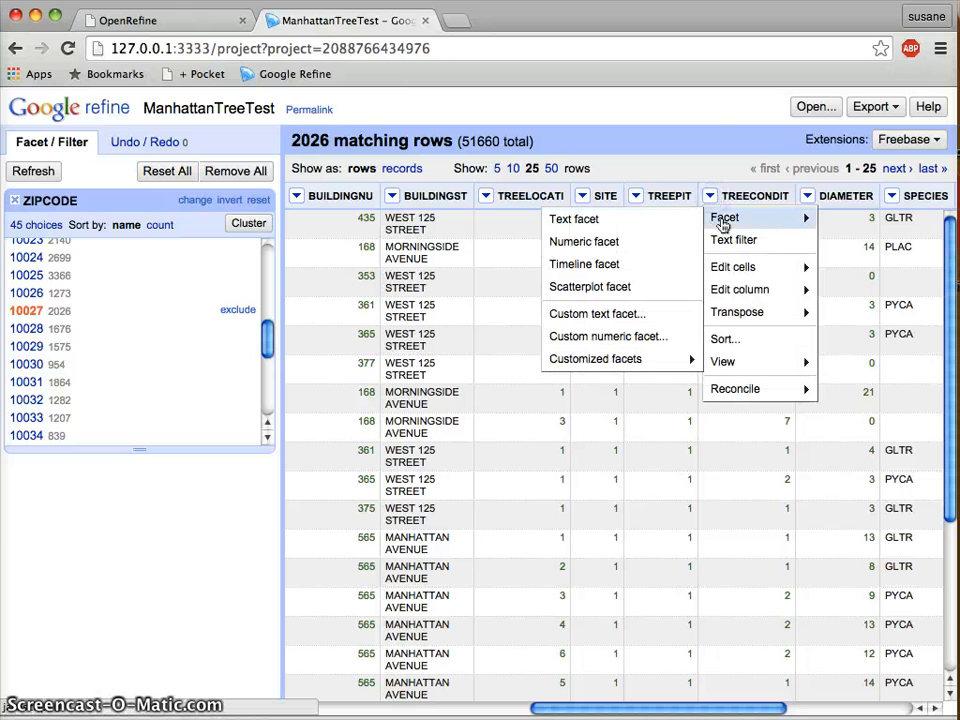
left_click(590, 245)
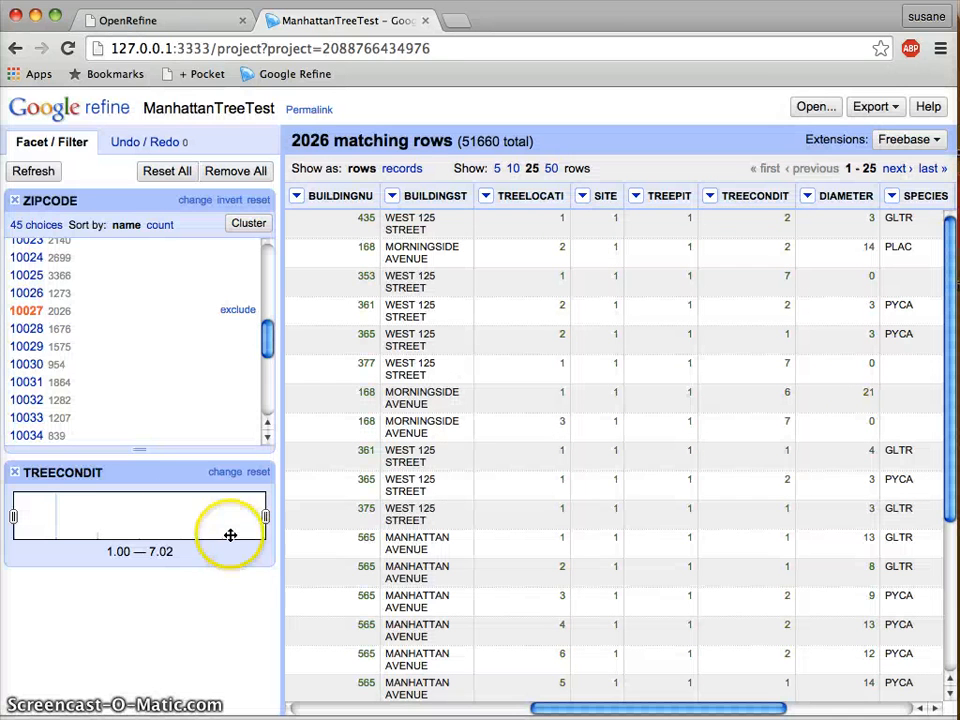
Try the TREECONDIT ranges 1.70–7.02, 1.70–3.02, 1.70–5.58 and 1.70–2.50, and remove that facet
left_click_drag(137, 449, 137, 430)
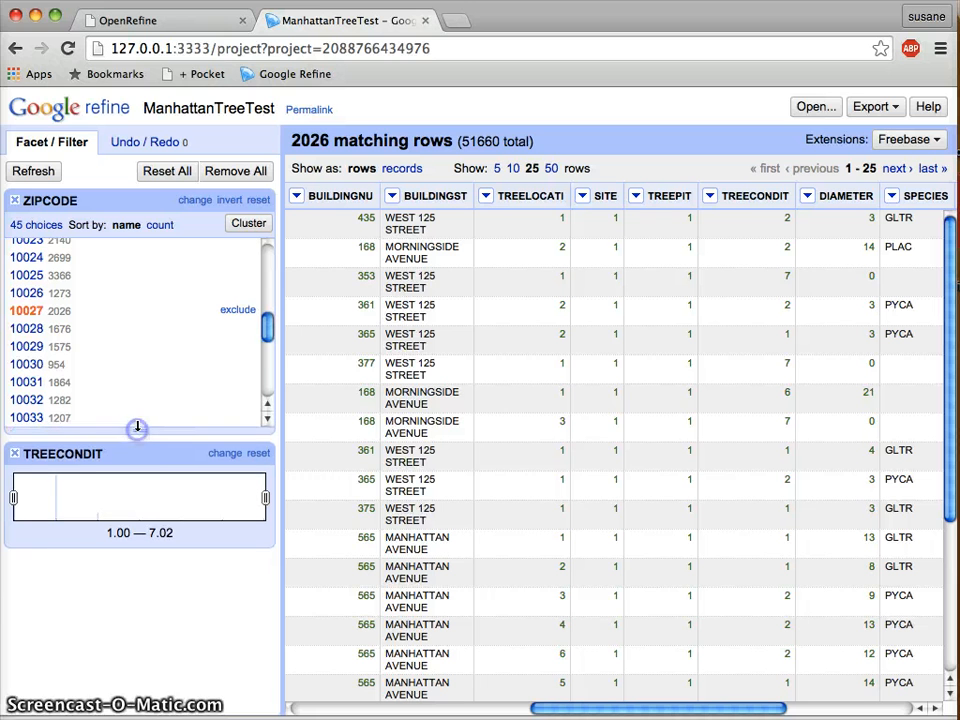
left_click_drag(13, 497, 40, 500)
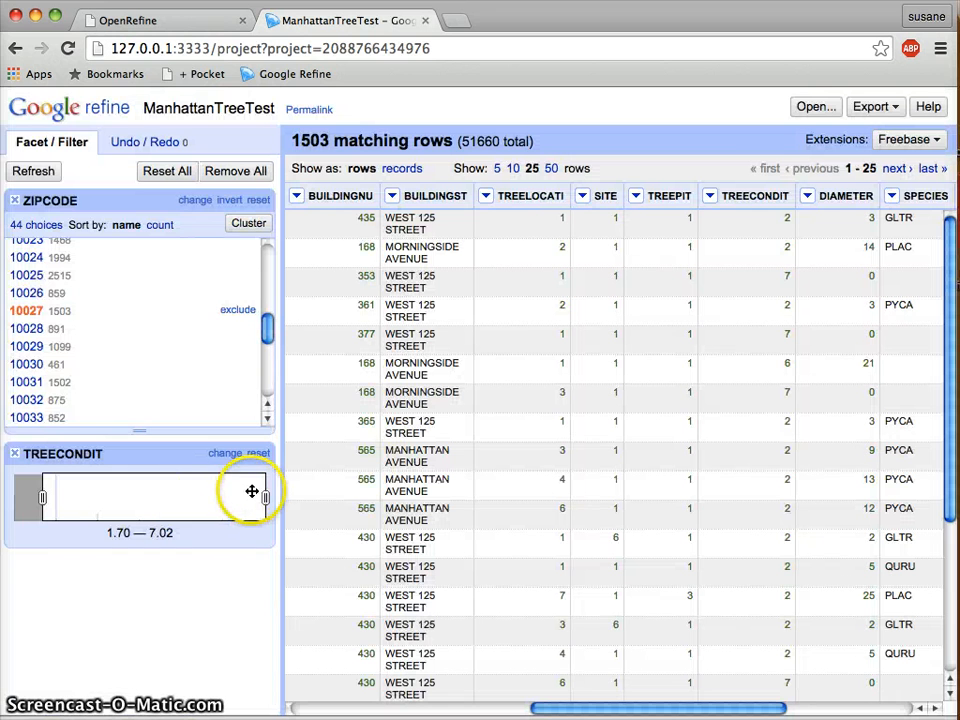
left_click_drag(266, 497, 97, 495)
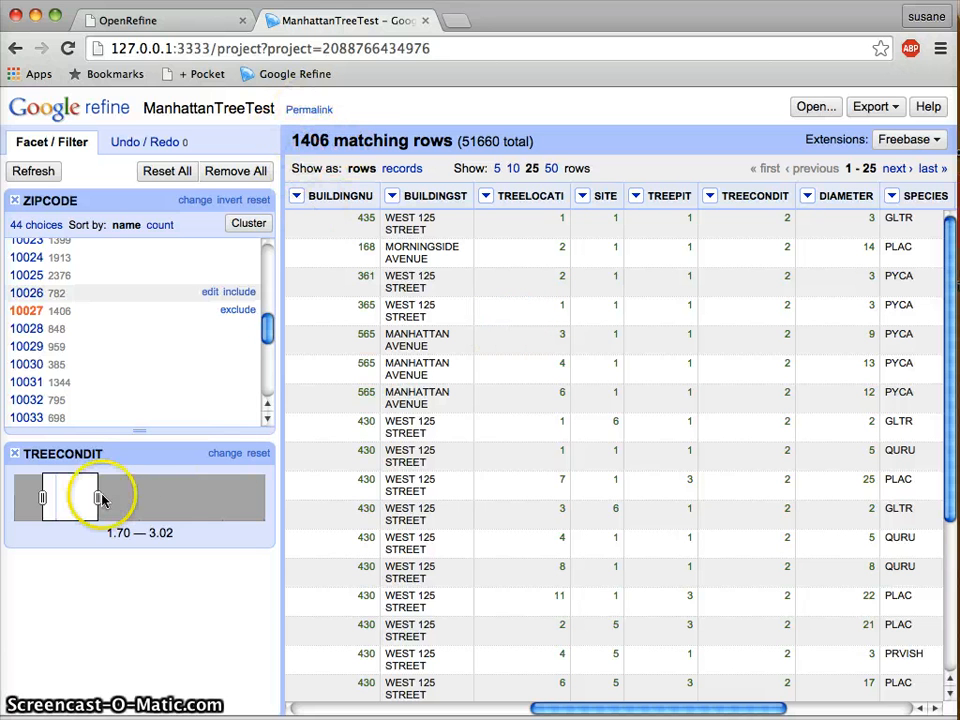
left_click_drag(100, 497, 206, 498)
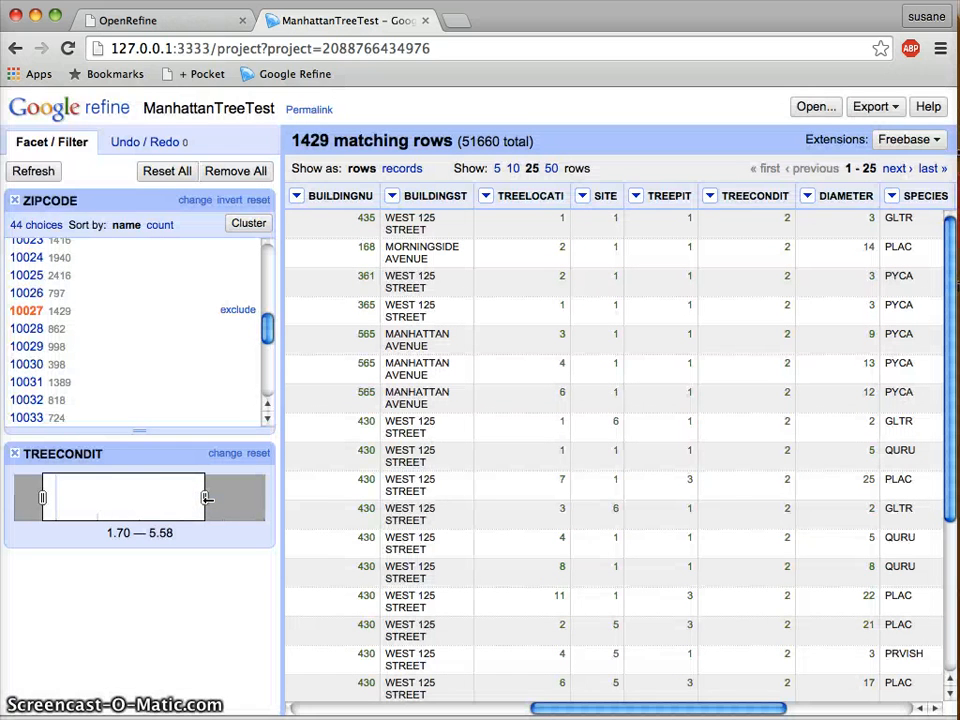
left_click_drag(140, 499, 78, 497)
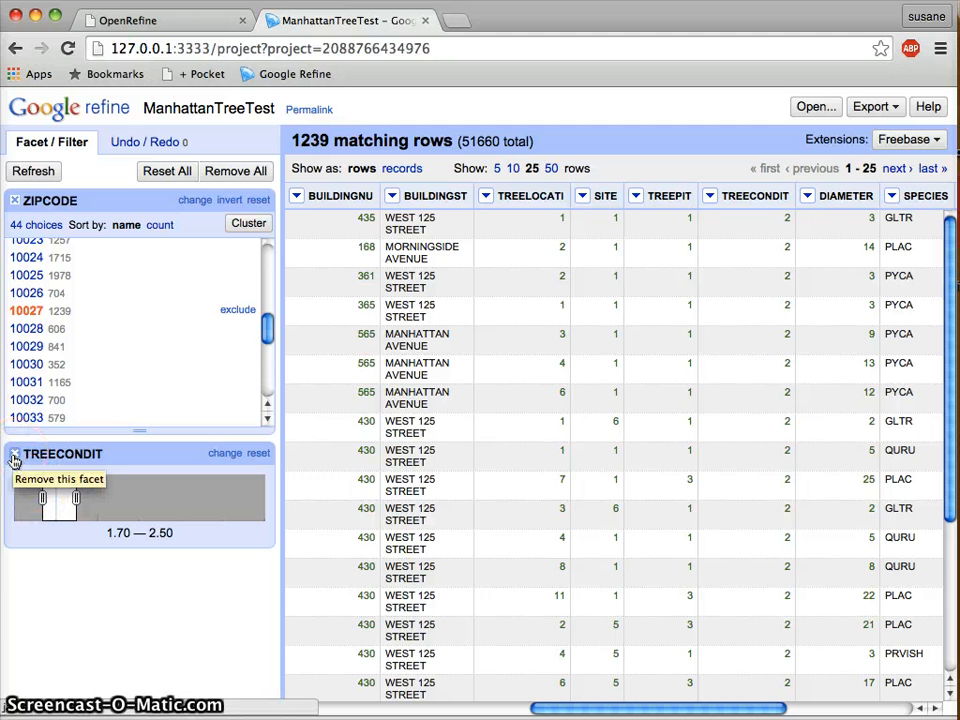
left_click(14, 457)
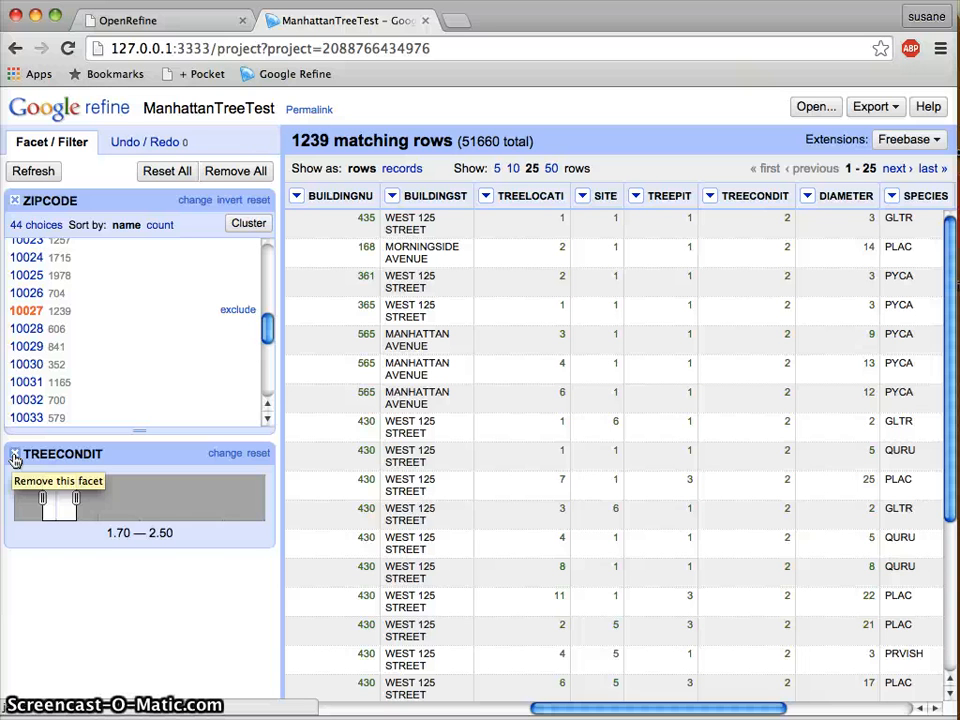
left_click(15, 455)
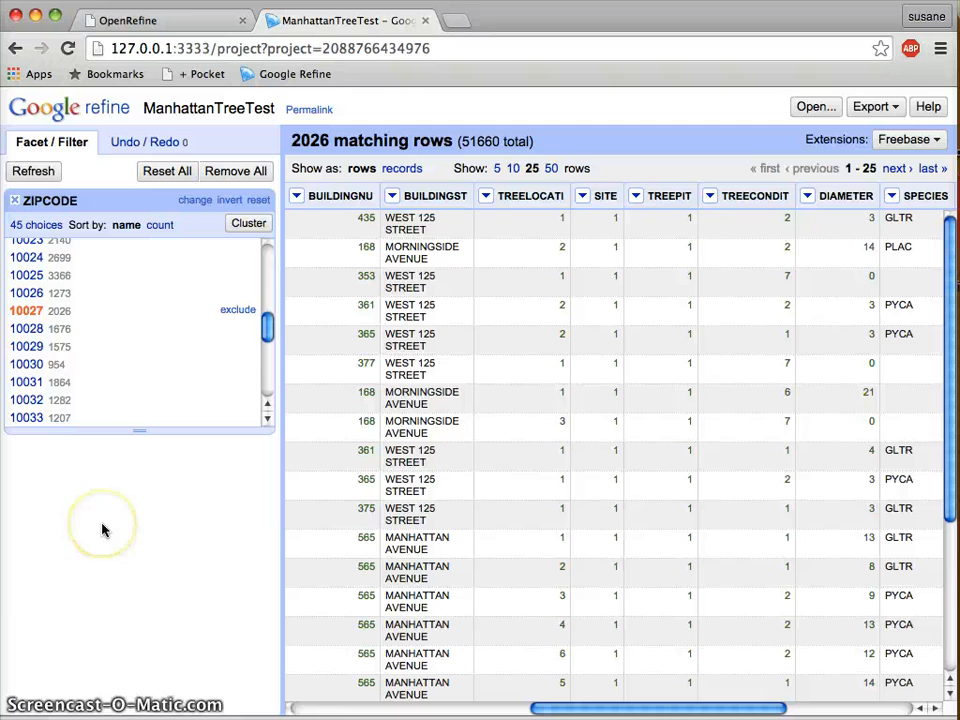
mouse_move(593, 427)
scroll(594, 427, "left", 10)
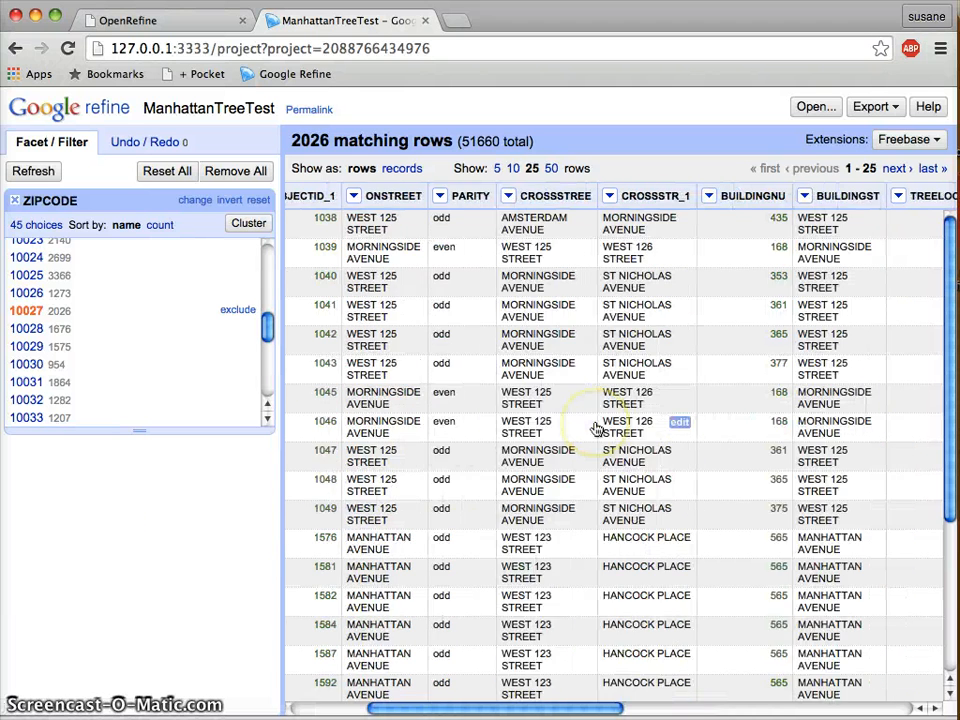
left_click(891, 107)
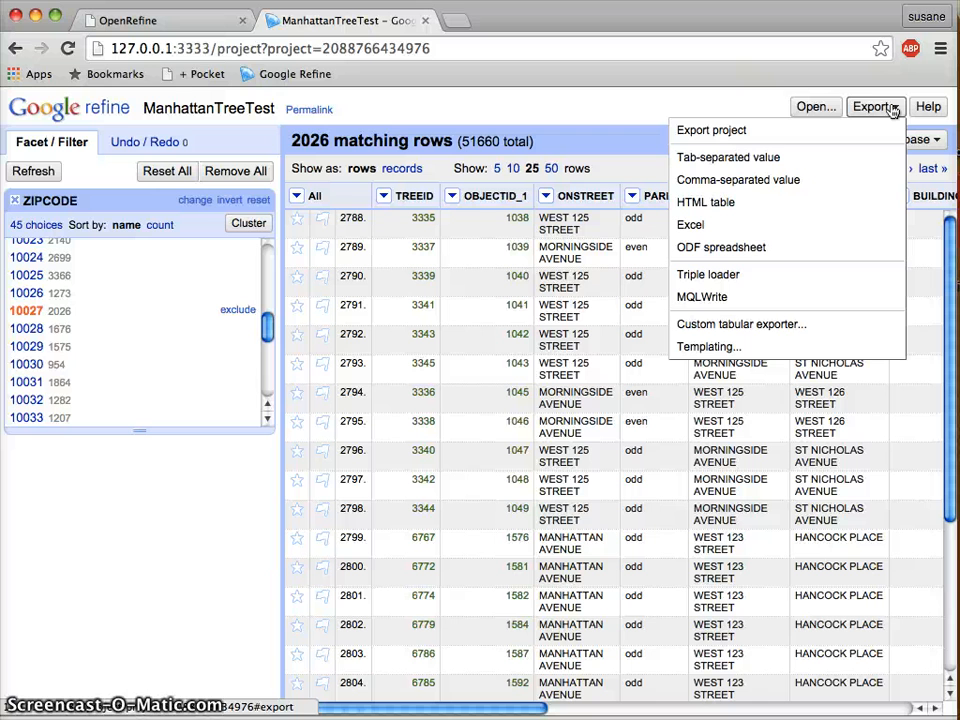
left_click(757, 183)
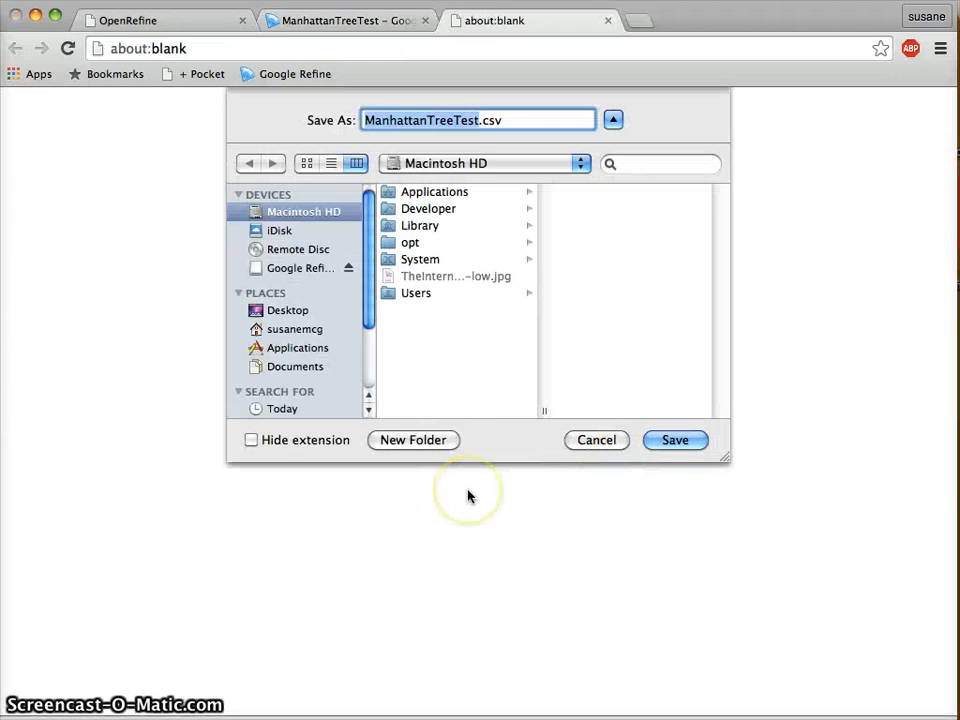
left_click(601, 440)
left_click(351, 27)
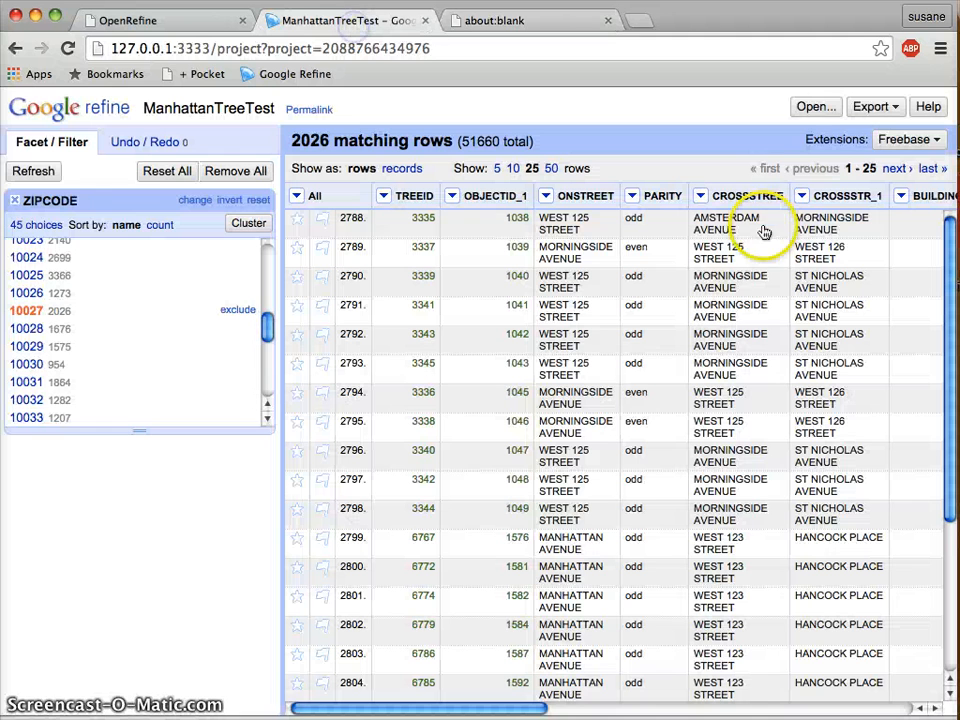
Export the filtered rows as comma-separated values to the Desktop's DataVisualization15 folder, naming the file ManhattanTreeTestEdit.csv, and close the blank export page
left_click(872, 107)
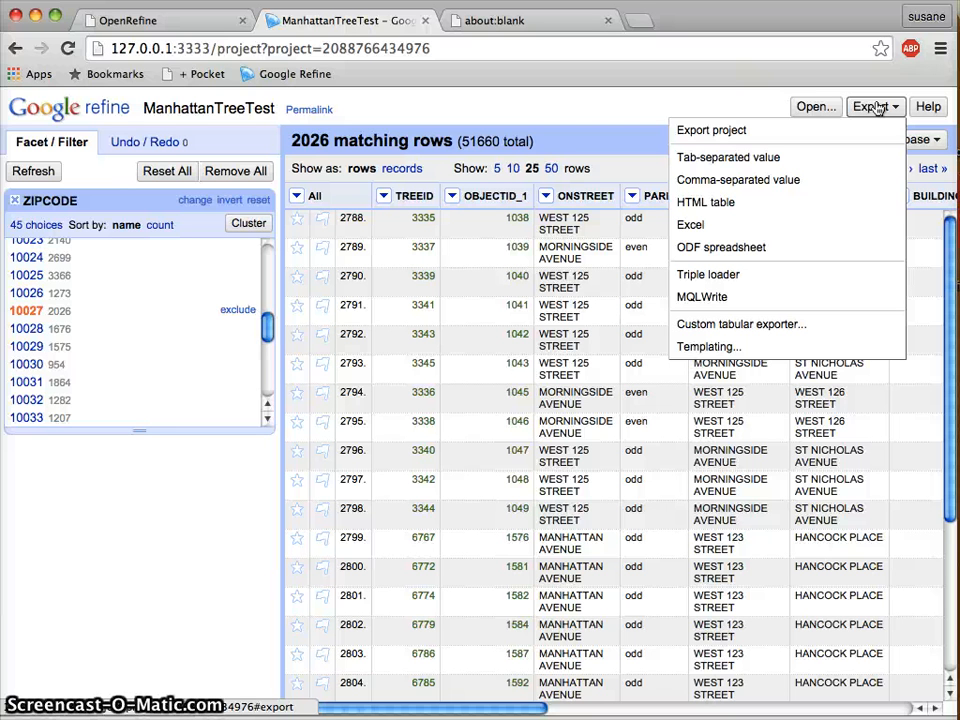
left_click(804, 185)
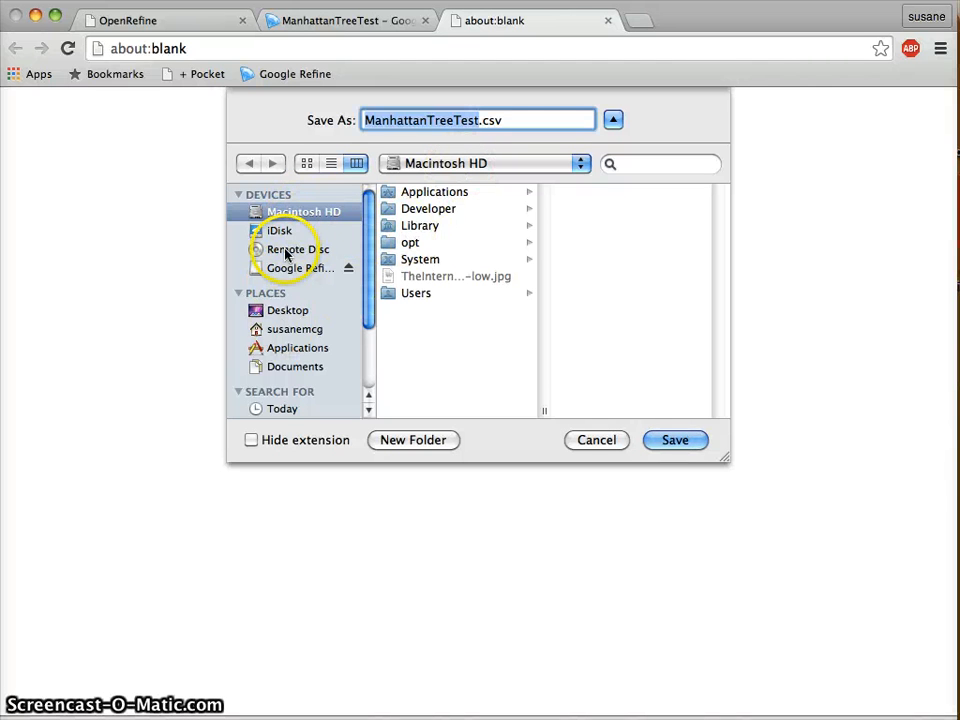
left_click(285, 312)
left_click(441, 210)
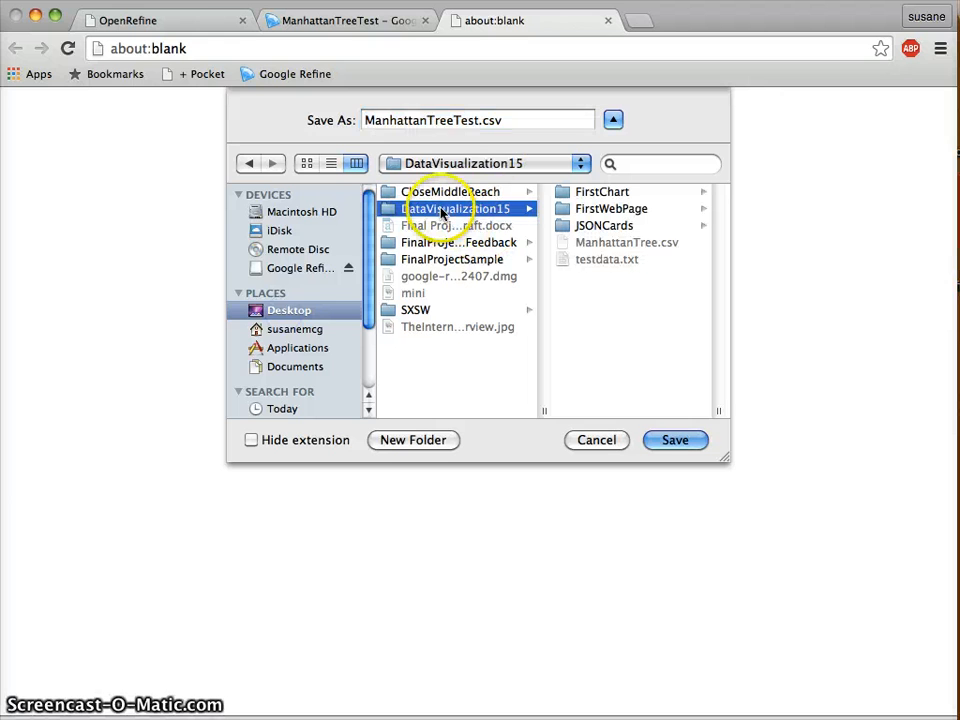
left_click(477, 124)
type("Edit")
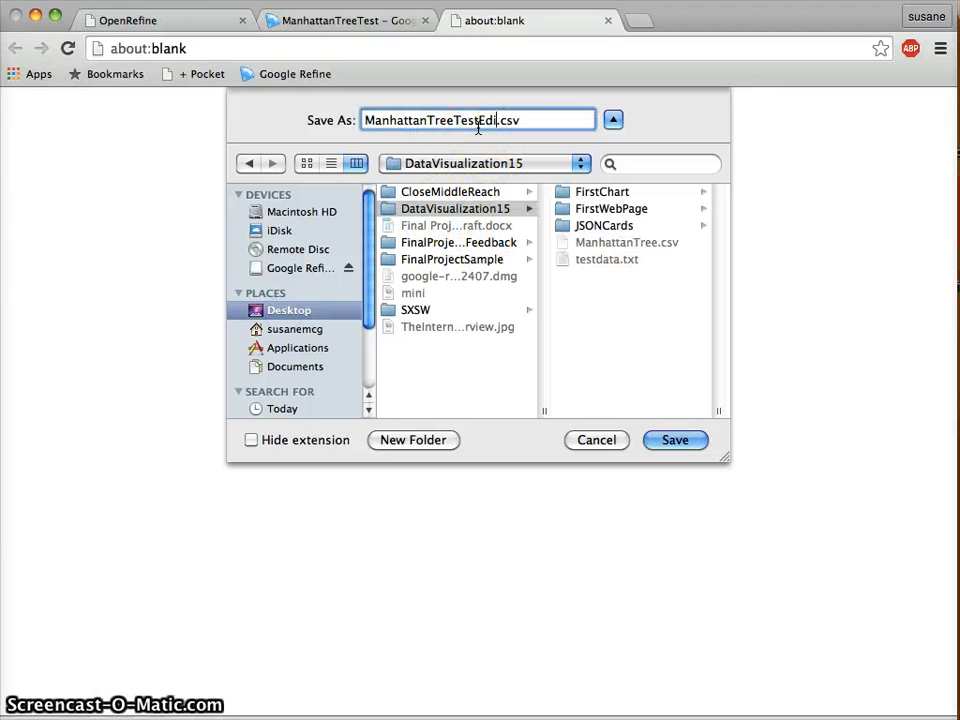
key("Return")
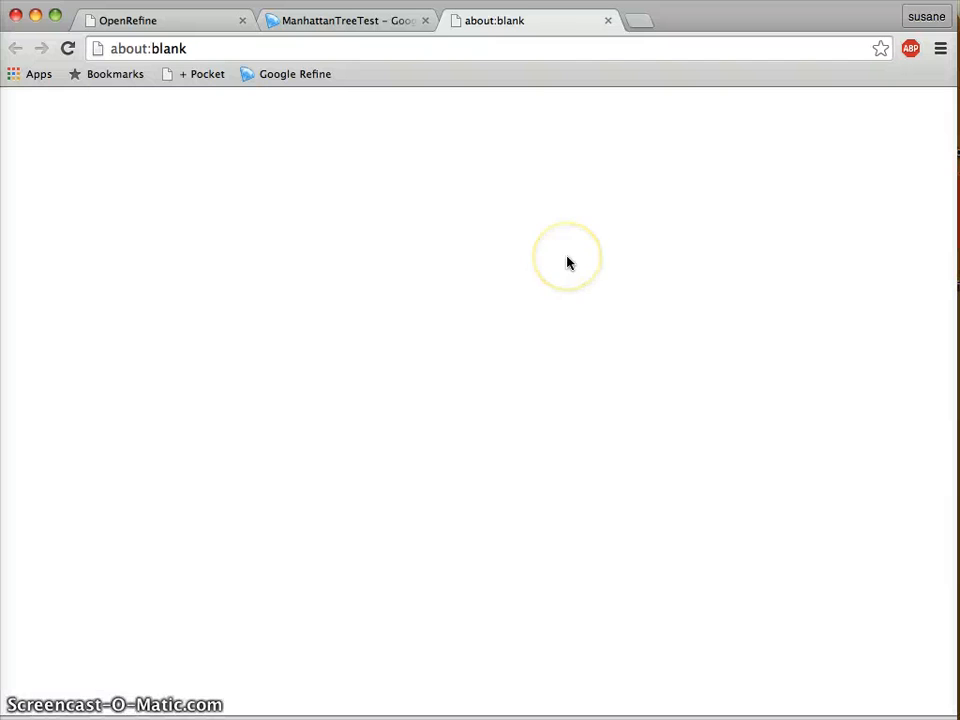
left_click(608, 21)
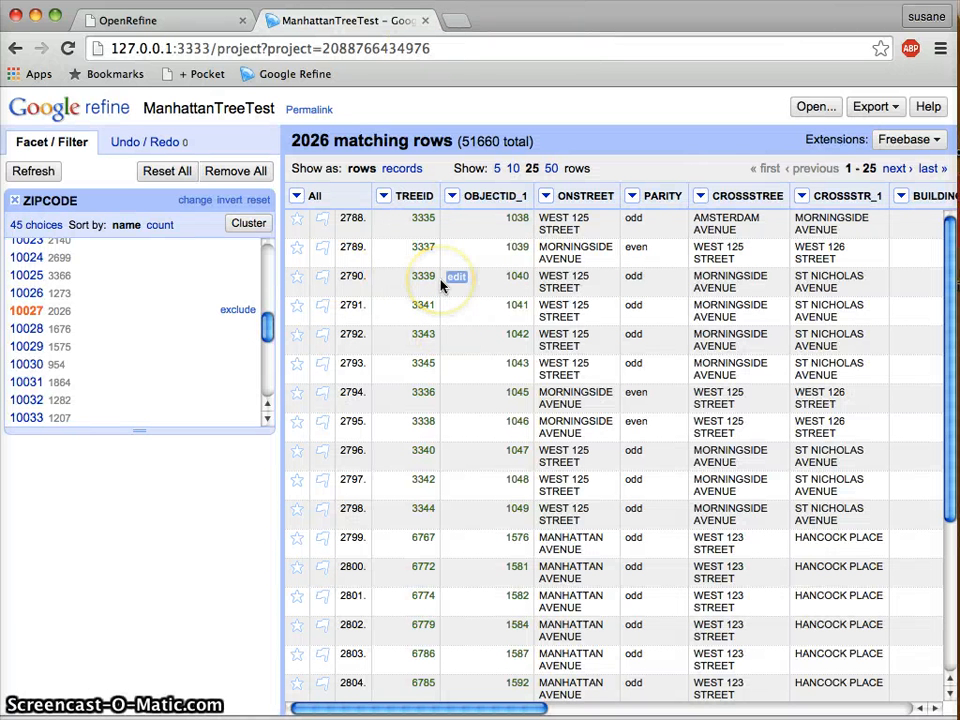
Remove the ZIPCODE facet and minimize the browser window
left_click(14, 200)
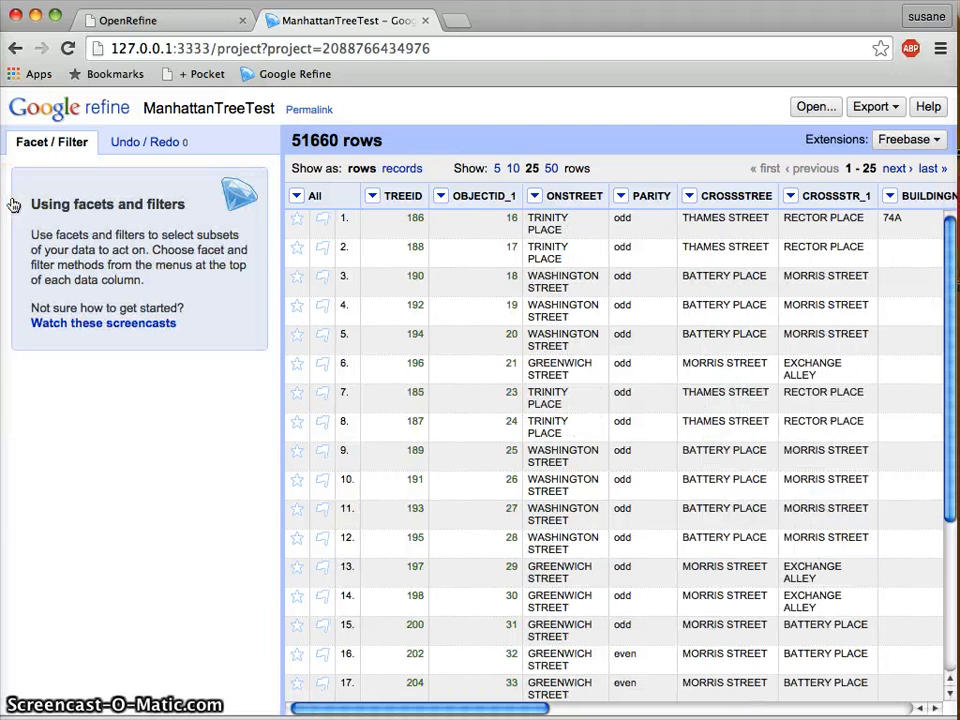
left_click(35, 14)
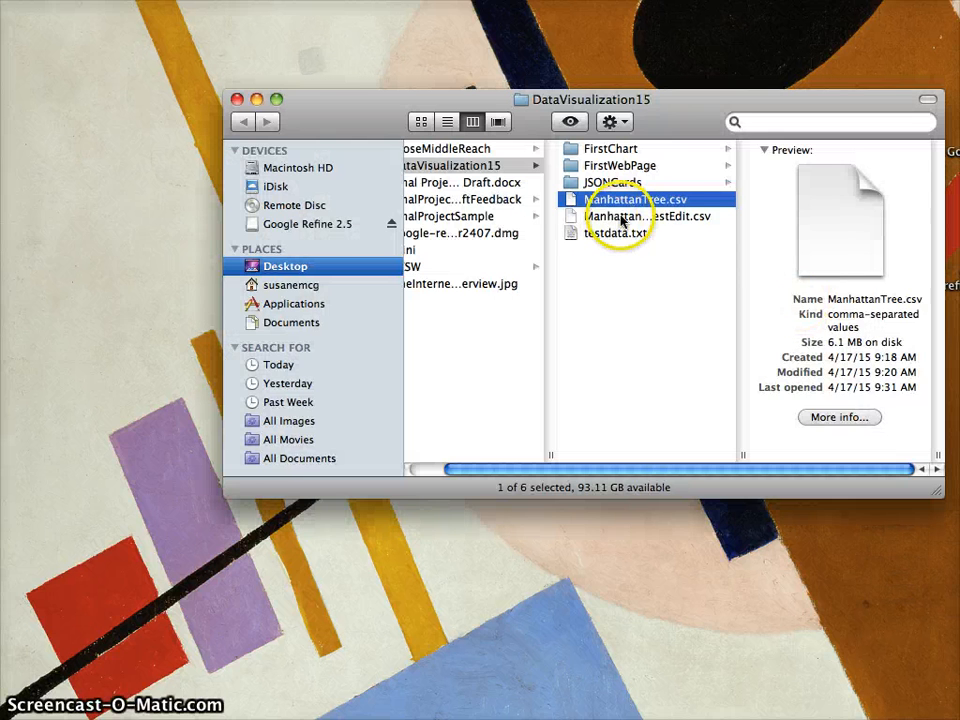
Open ManhattanTreeTestEdit.csv from the DataVisualization15 folder in Excel, declining to open the last saved recovery version
right_click(620, 216)
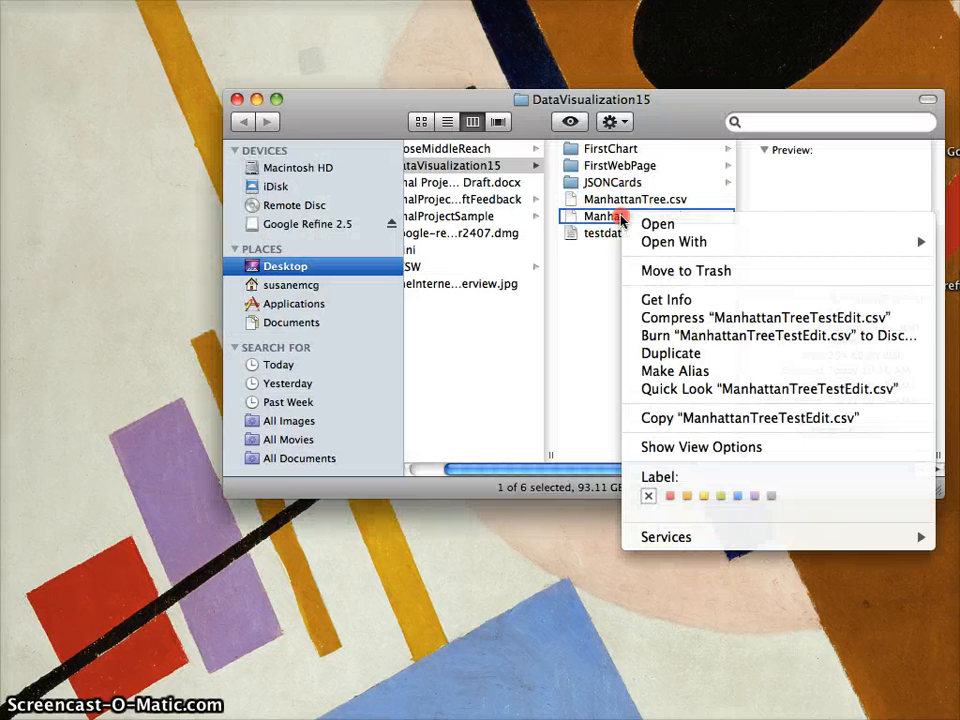
mouse_move(700, 242)
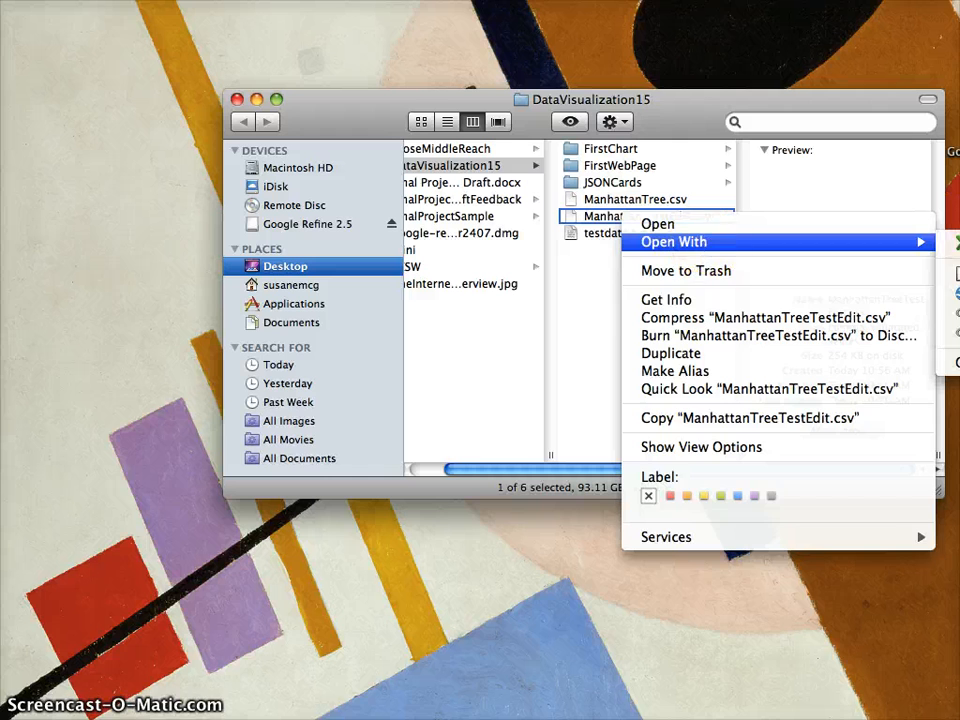
left_click(957, 242)
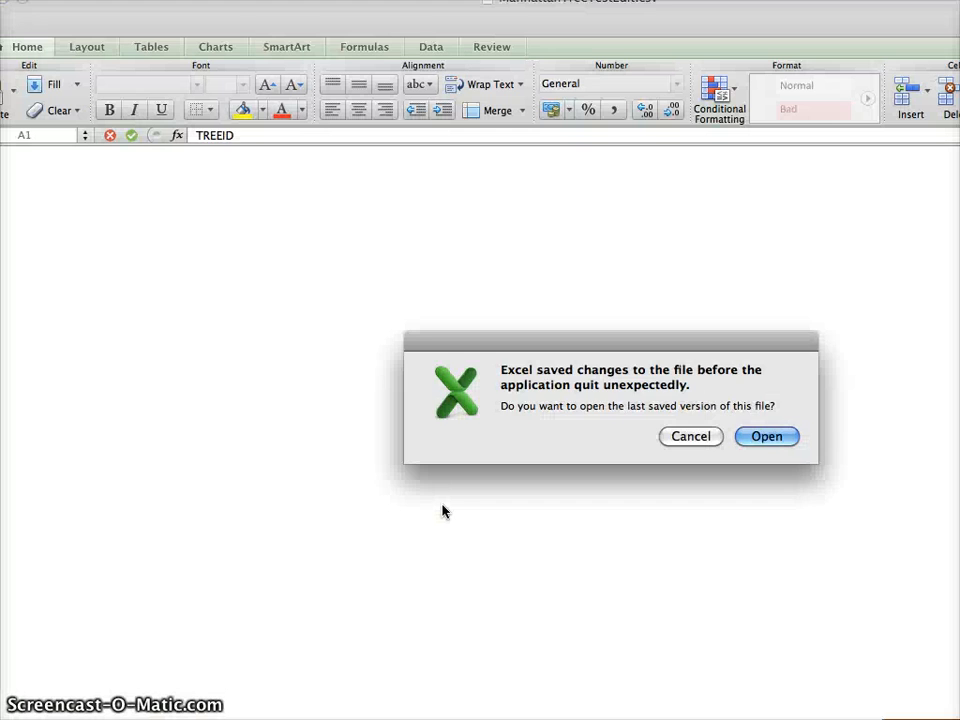
left_click(699, 440)
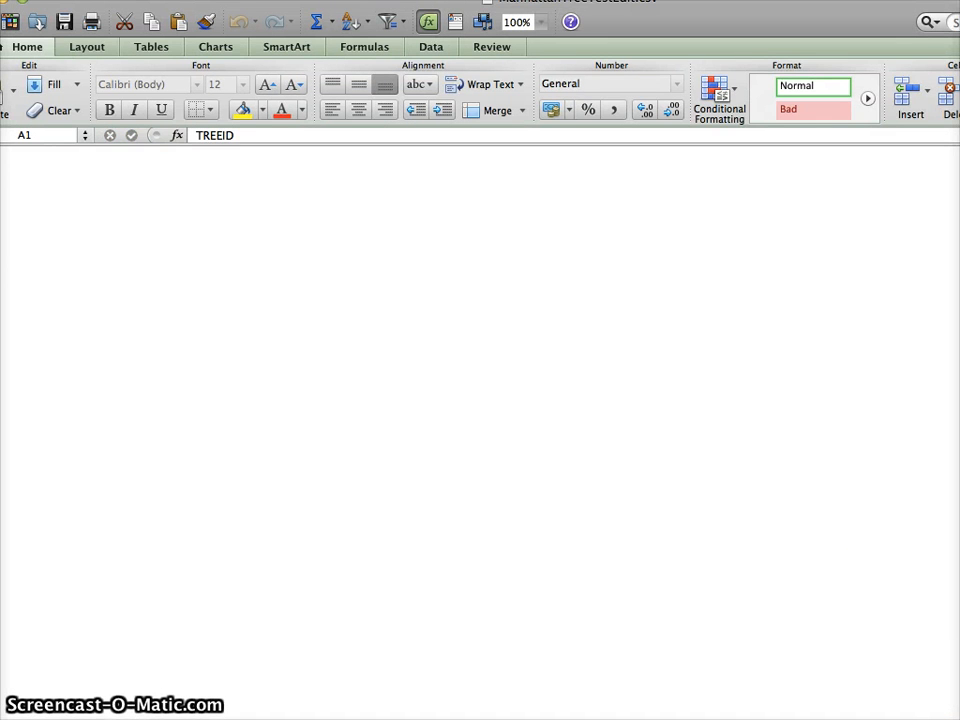
Reposition and resize the ManhattanTreeTestEdit.csv workbook window so the whole window fits on the screen
left_click_drag(959, 719, 950, 712)
left_click_drag(646, 28, 674, 33)
left_click_drag(609, 6, 641, 22)
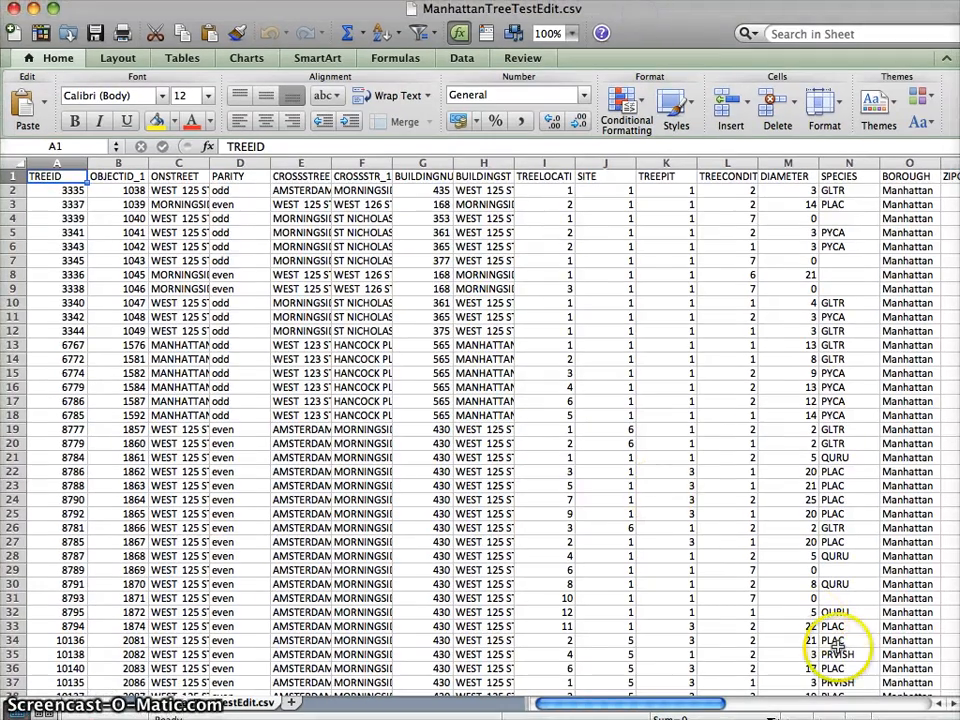
mouse_move(957, 717)
left_mouse_down()
mouse_move(934, 704)
mouse_move(952, 712)
left_mouse_up()
Look through the exported rows down to the last one and across the columns, checking the ZIPCODE values
left_click_drag(653, 695, 754, 690)
scroll(443, 265, "down", 20)
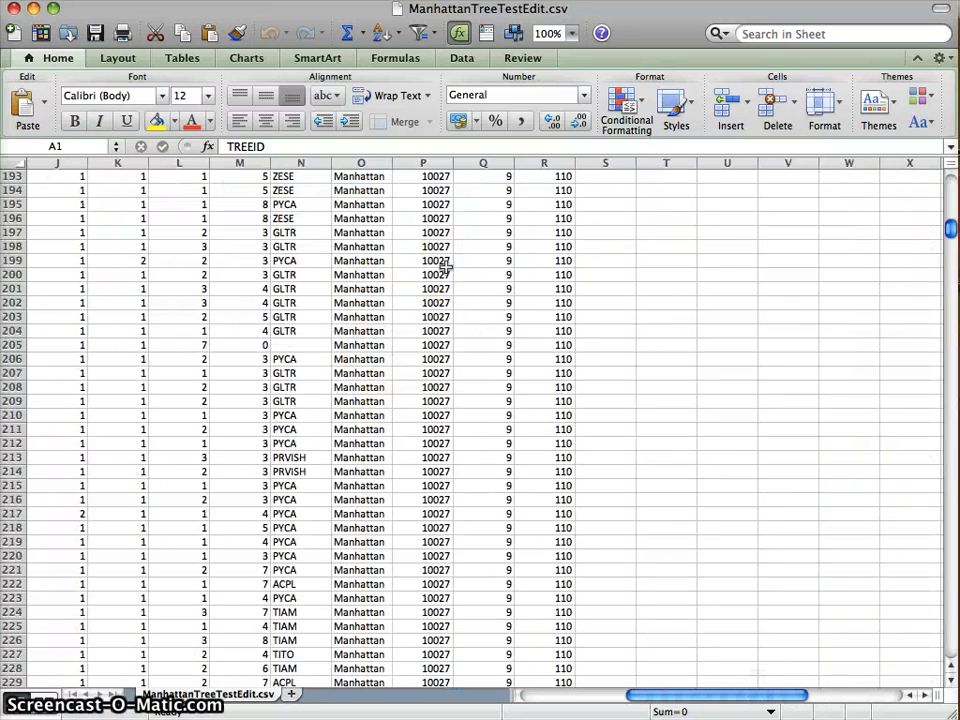
scroll(443, 265, "down", 20)
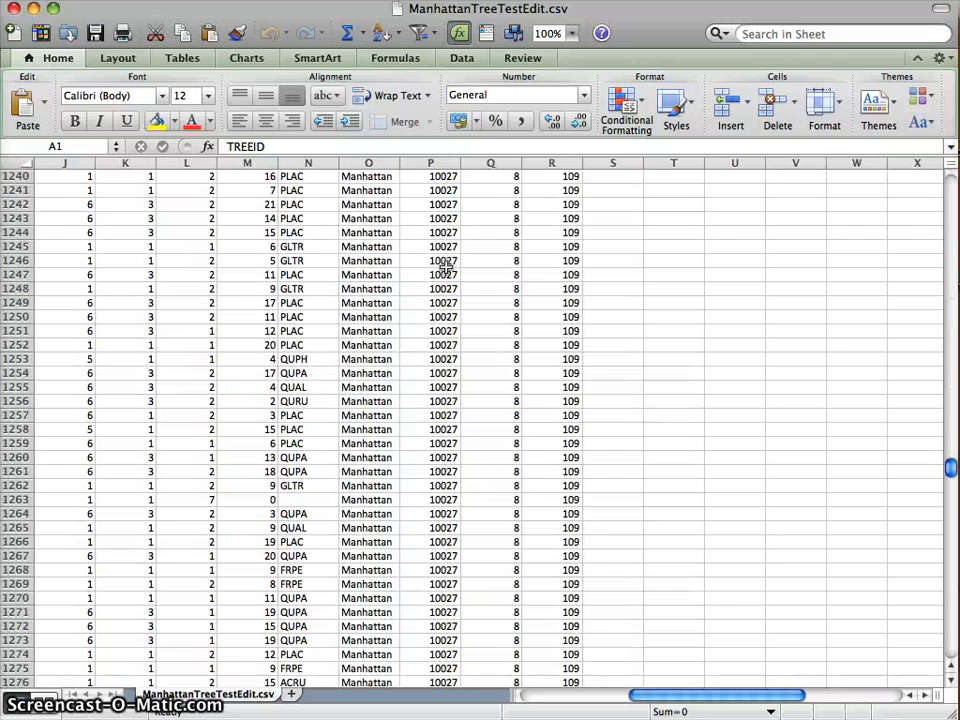
scroll(443, 265, "down", 20)
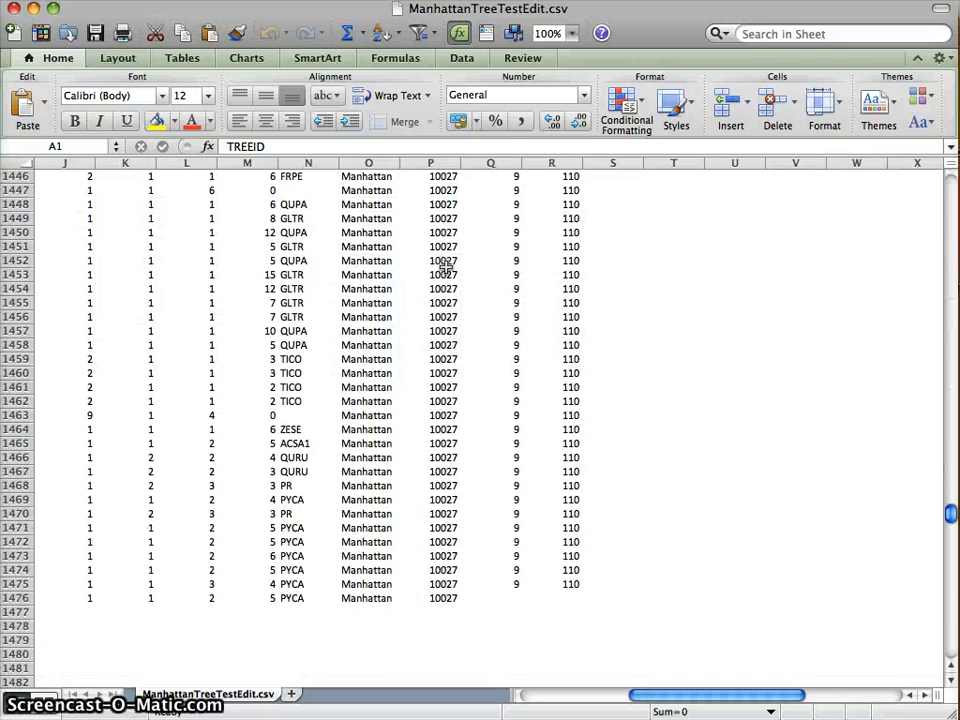
scroll(446, 267, "up", 20)
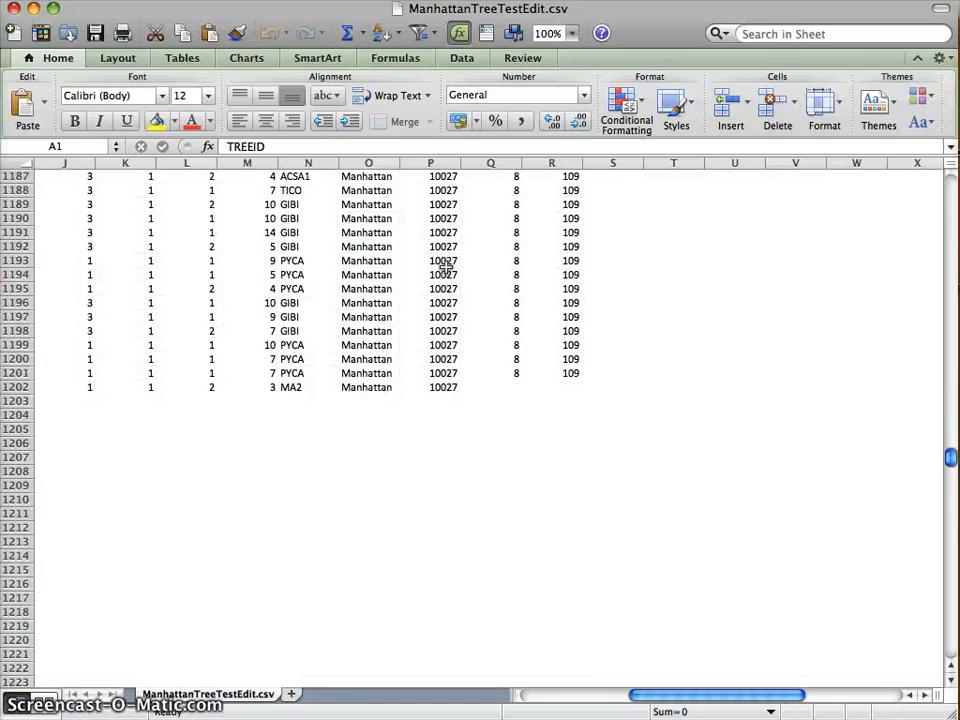
scroll(446, 267, "up", 20)
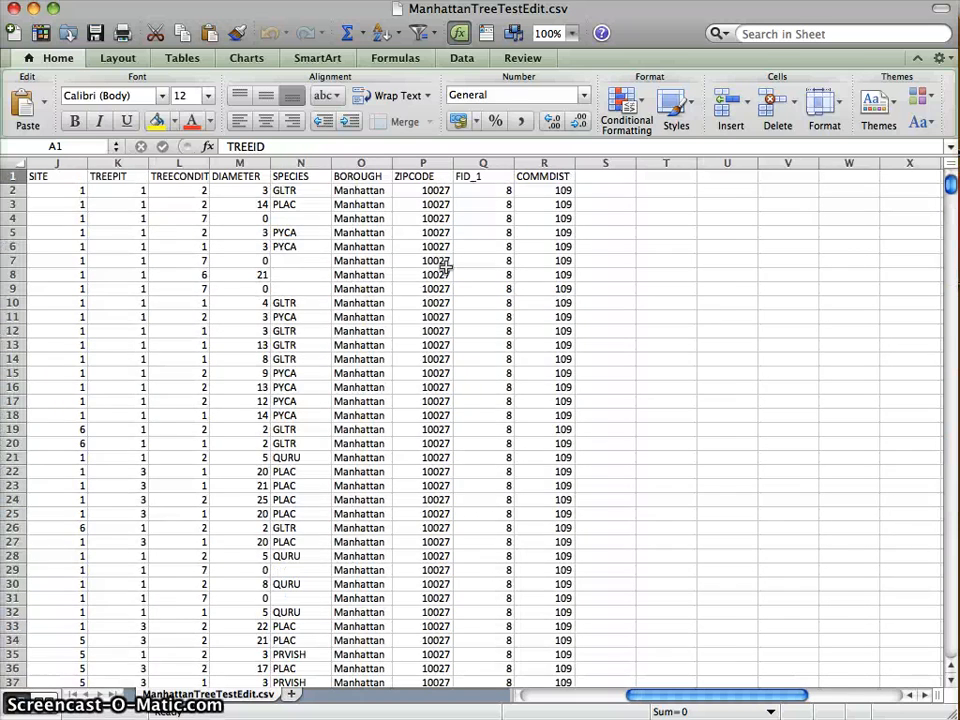
scroll(446, 267, "left", 5)
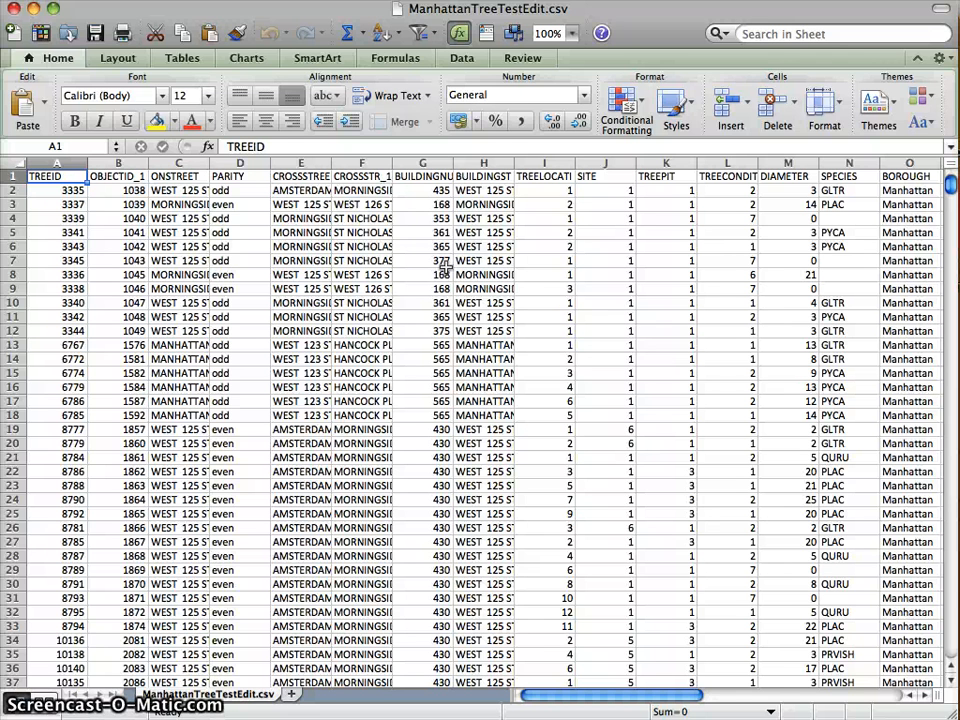
Close the ManhattanTreeTestEdit.csv workbook and switch back to the Google Refine project in the browser
left_click(401, 250)
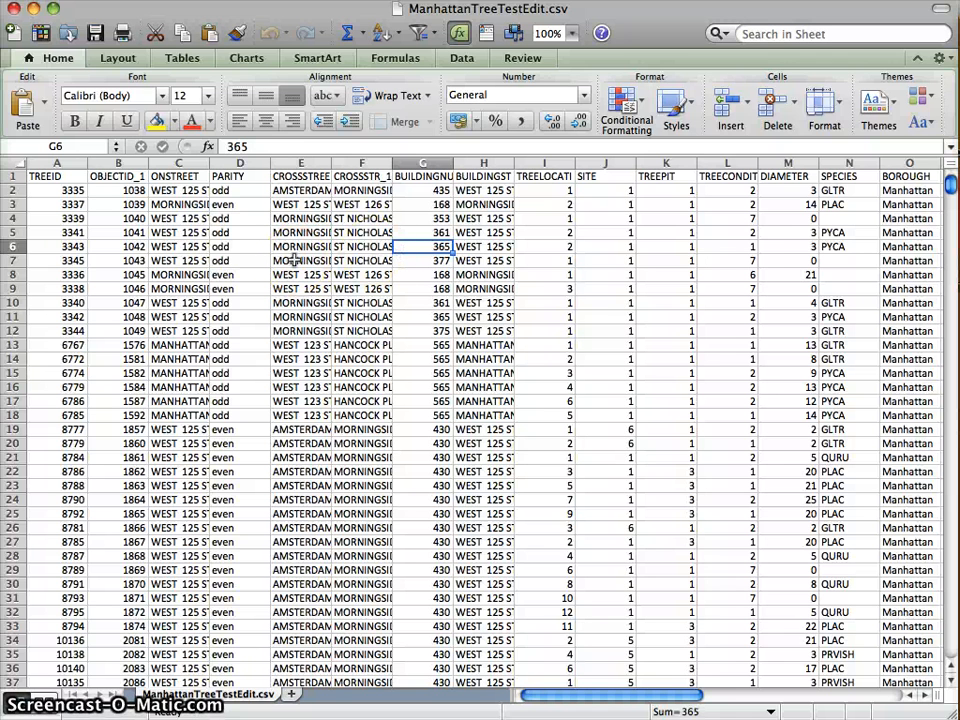
left_click(14, 10)
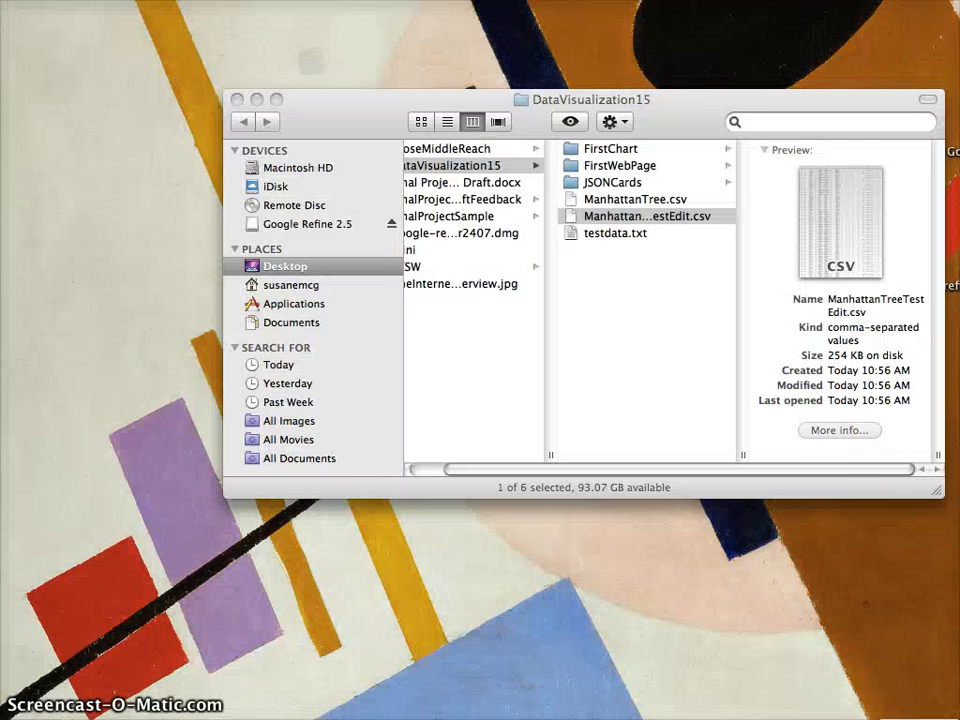
left_click_drag(639, 119, 537, 120)
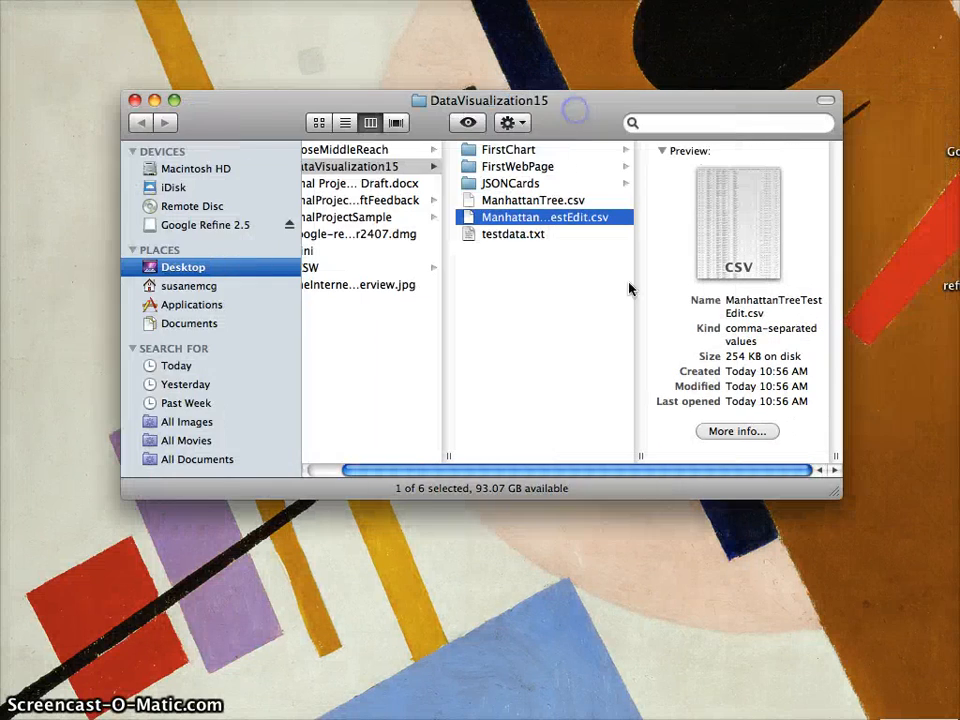
left_click(957, 212)
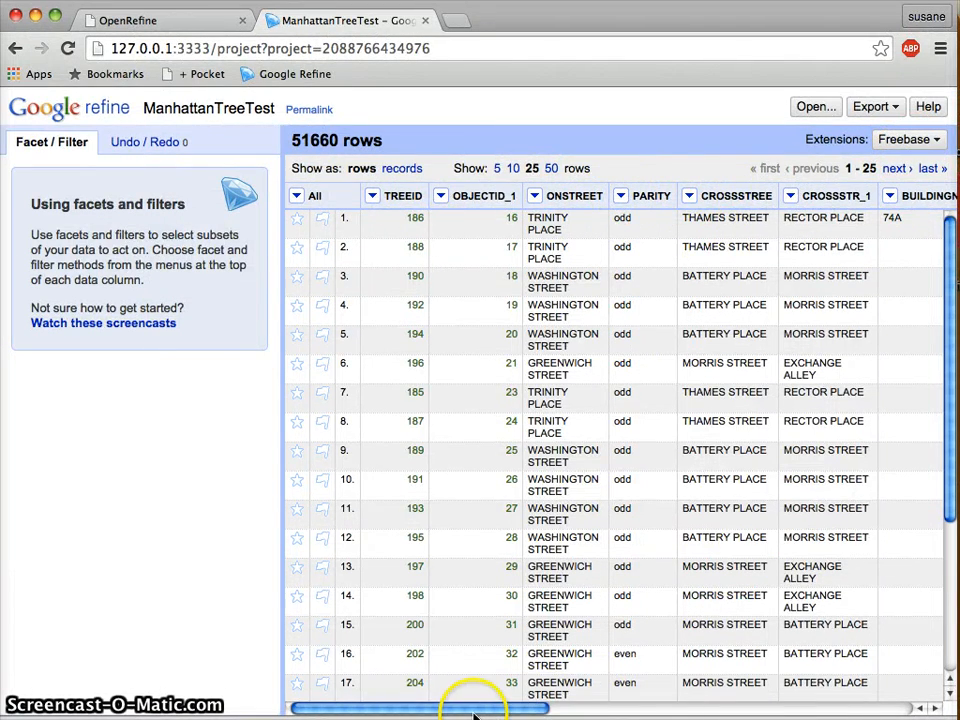
Remove the TREECONDIT column from the ManhattanTreeTest project
left_click_drag(467, 707, 729, 664)
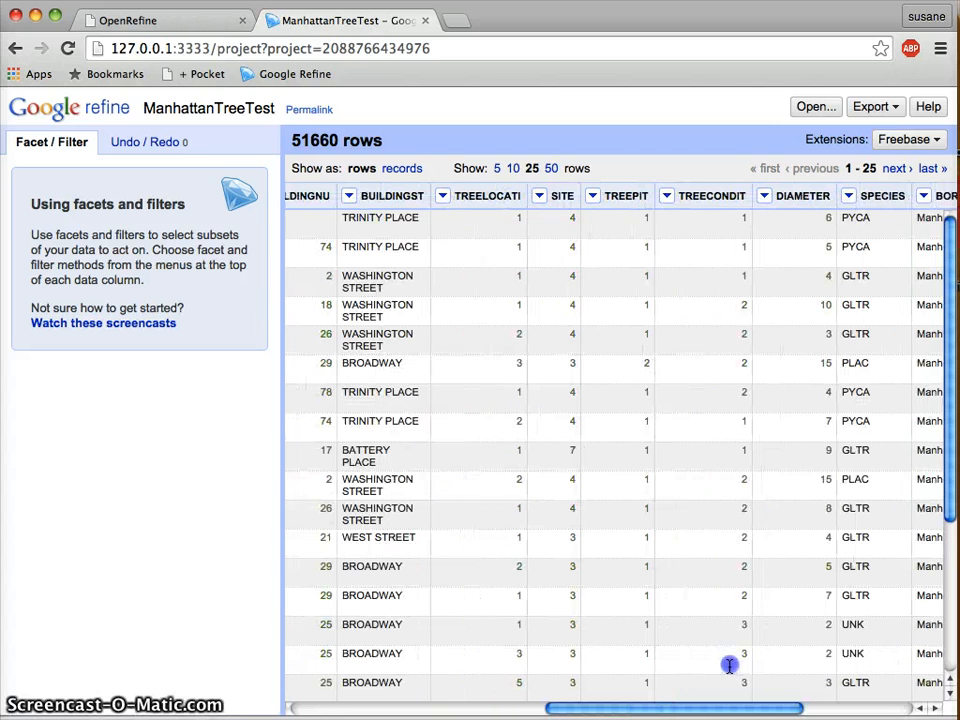
left_click(665, 197)
mouse_move(692, 289)
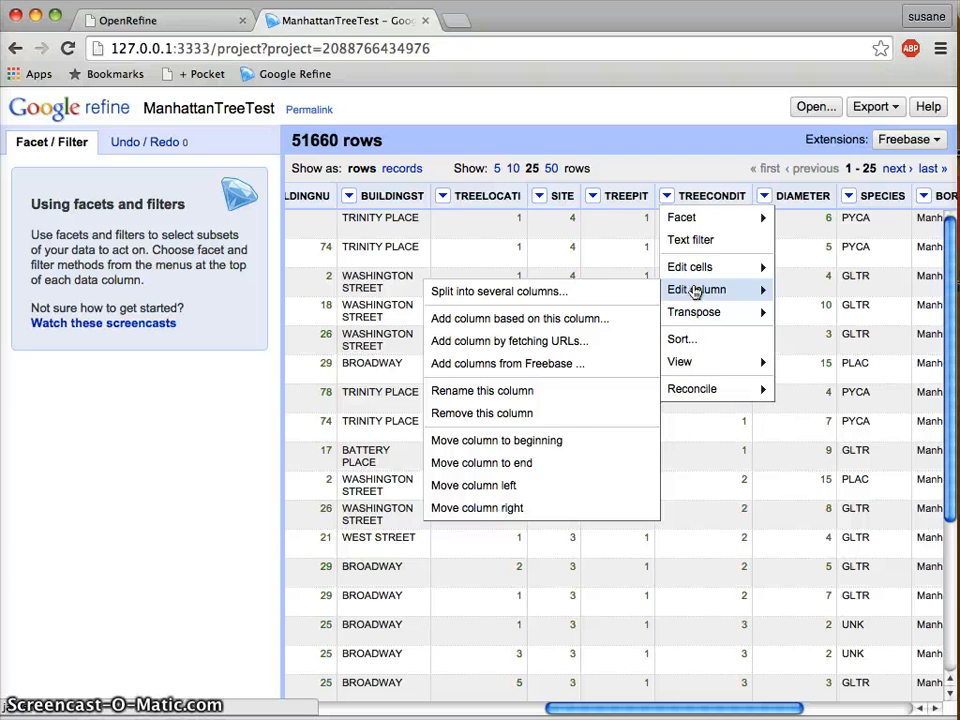
left_click(551, 414)
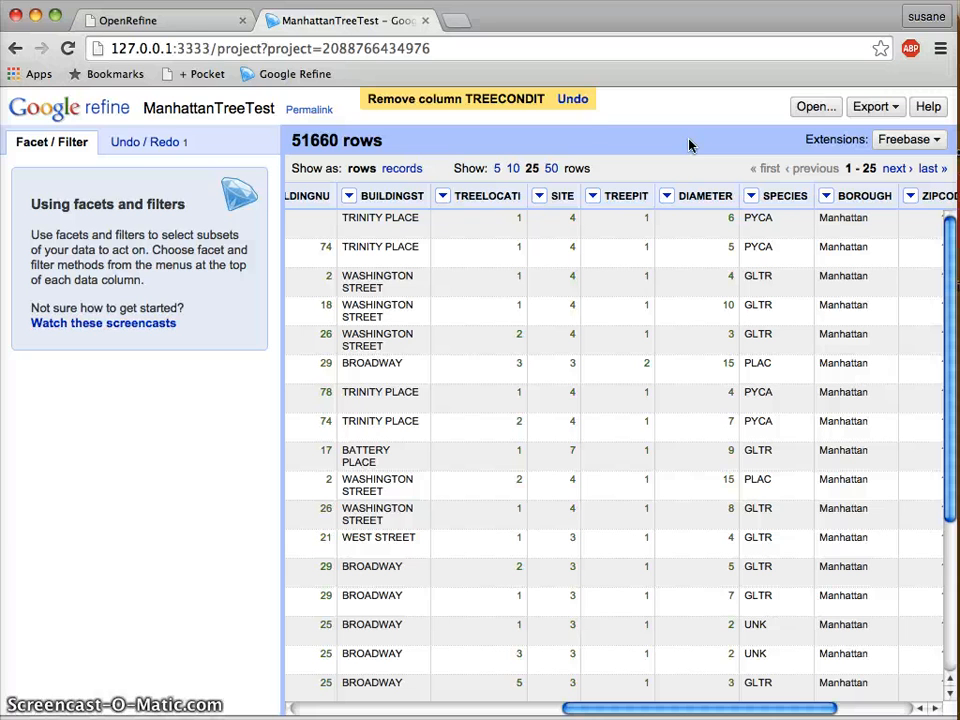
Open the project's operation history and undo the TREECONDIT column removal by reverting to the Create project state
left_click(142, 147)
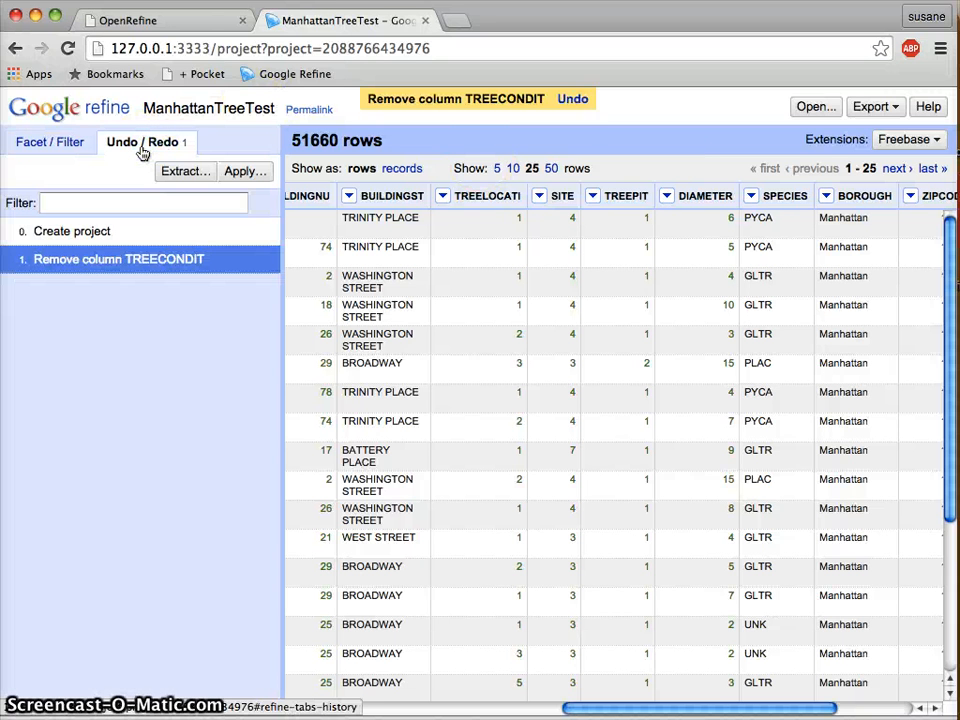
left_click(131, 370)
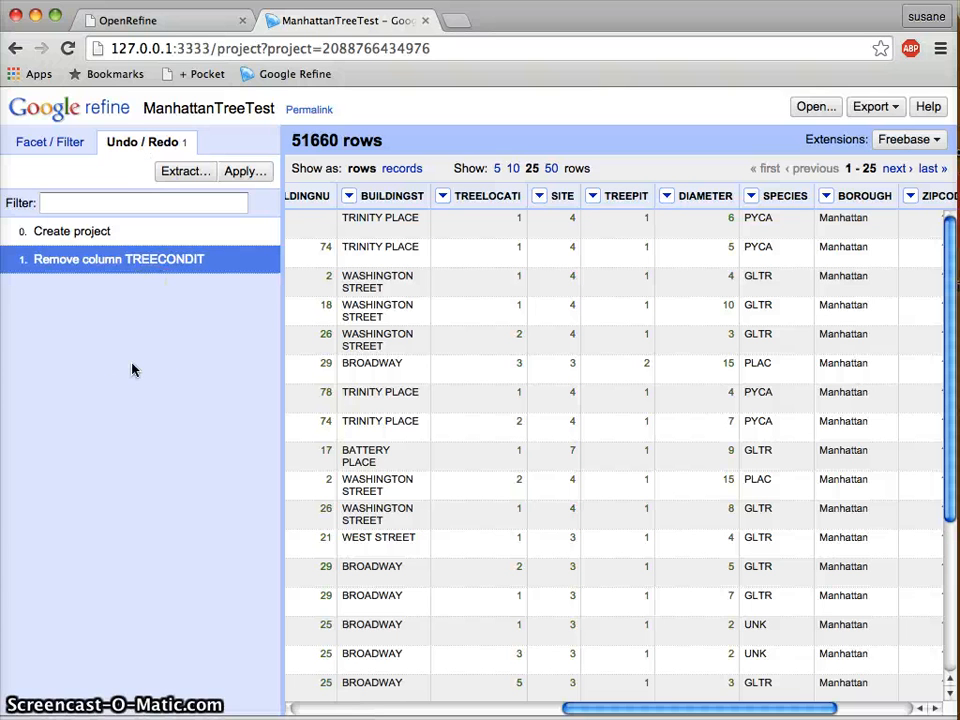
left_click(66, 232)
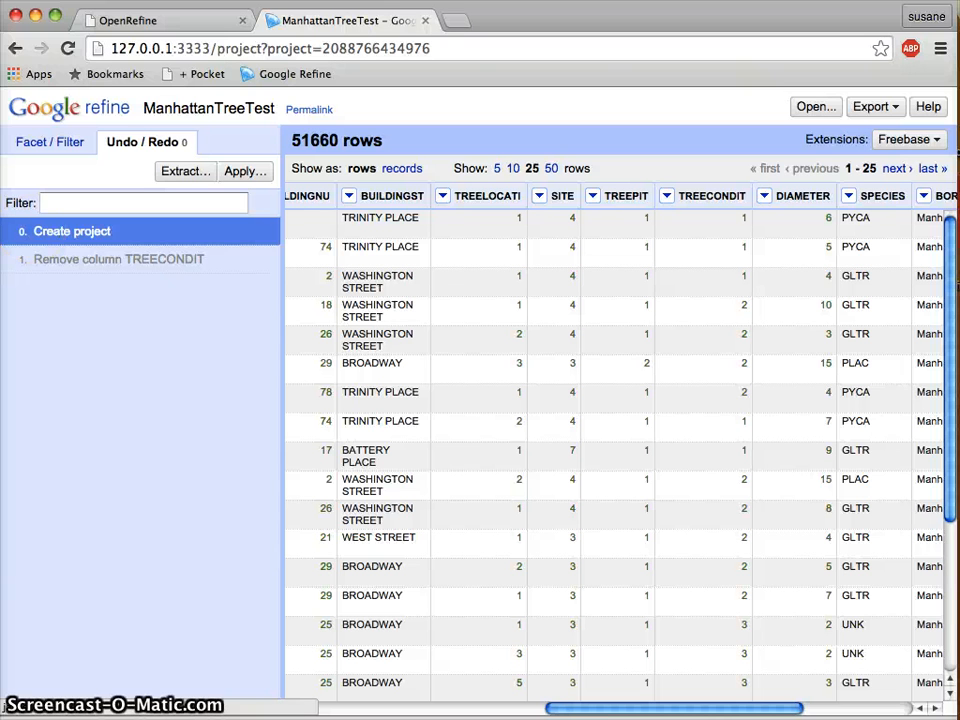
Leave the project for the Google Refine start page and view the list of existing projects
left_click(45, 106)
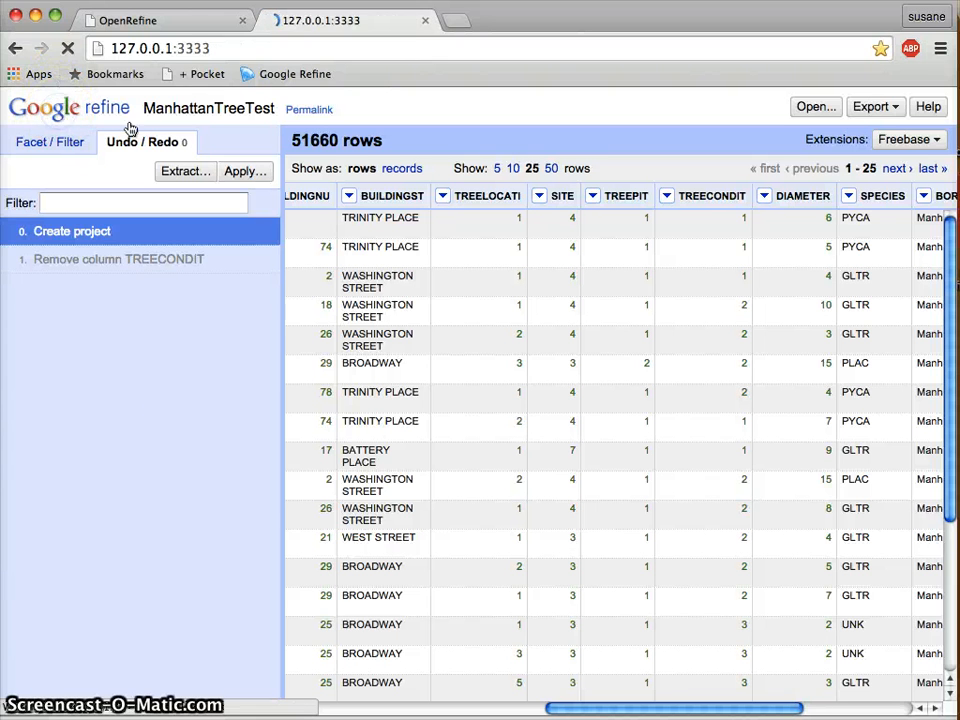
left_click(180, 433)
left_click(185, 152)
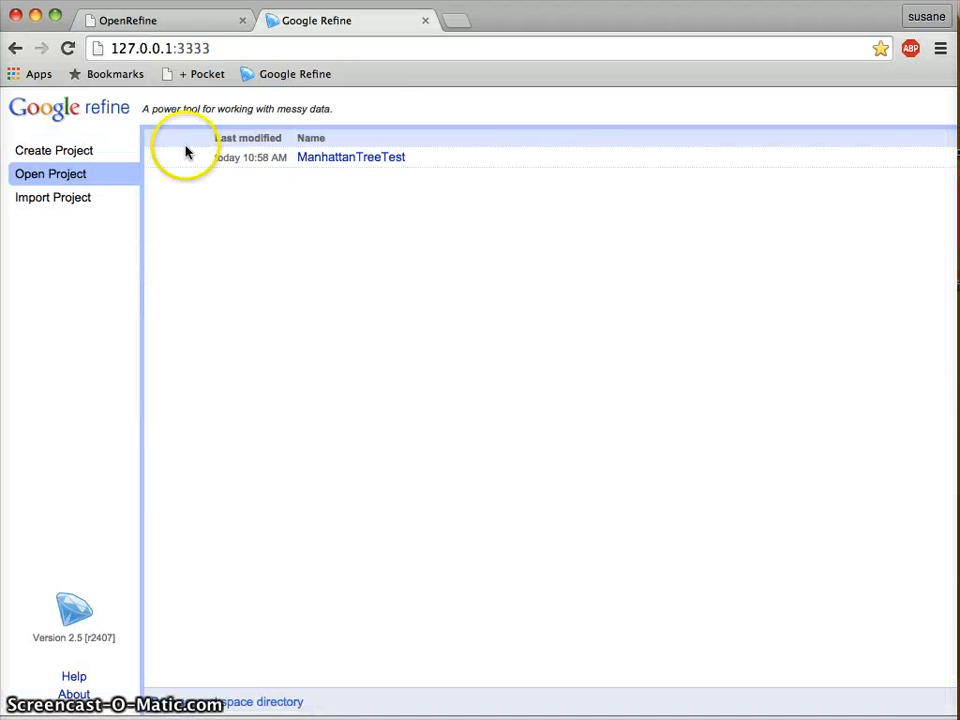